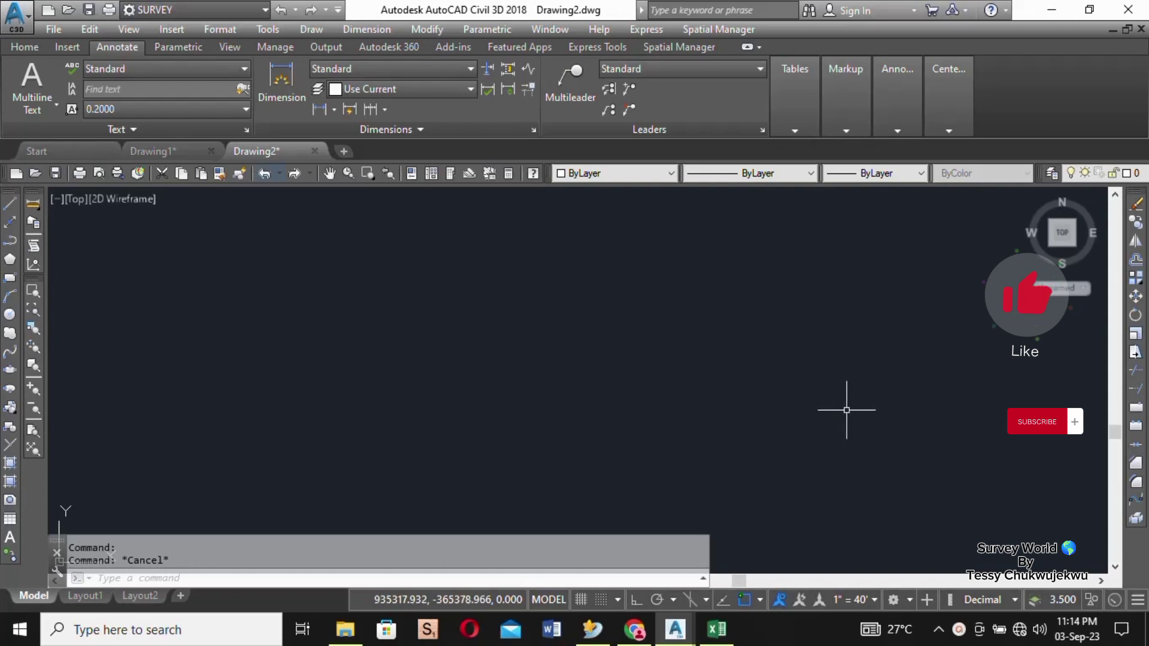
Minimize the AutoCAD Civil 3D Drawing2 window to reveal the desktop
{"action": "left_click", "coordinate": [1054, 9]}
Minimize Excel and the MPC video player, then select the X-Section file on the desktop
{"action": "left_click", "coordinate": [1084, 11]}
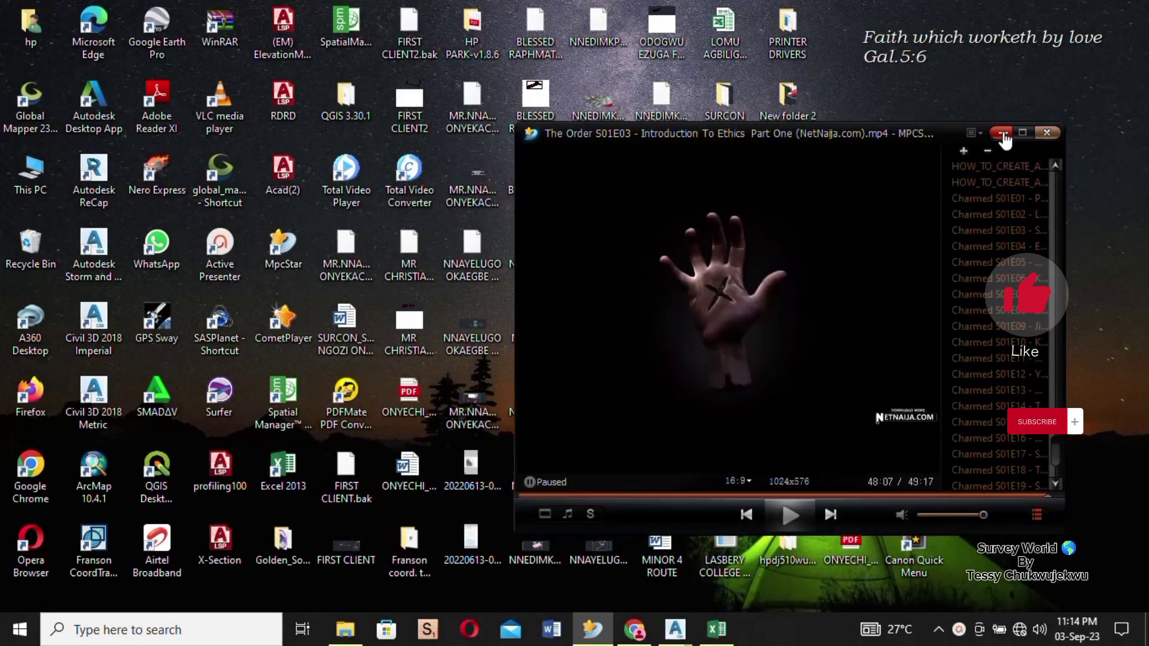
{"action": "left_click", "coordinate": [1003, 134]}
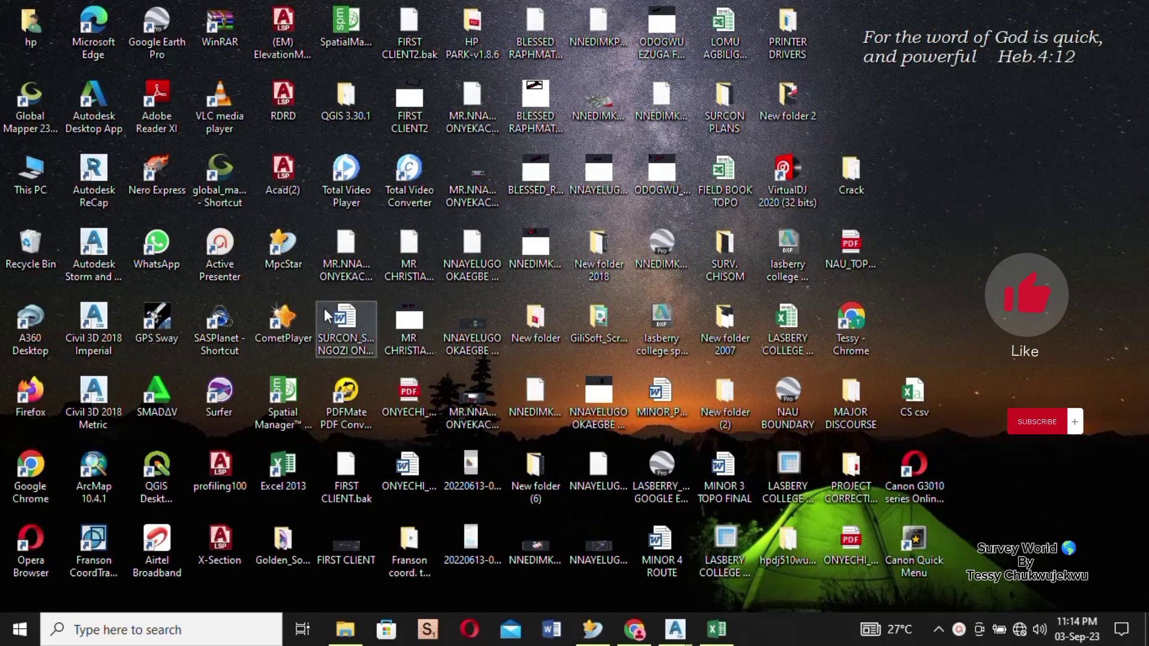
{"action": "left_click", "coordinate": [240, 537]}
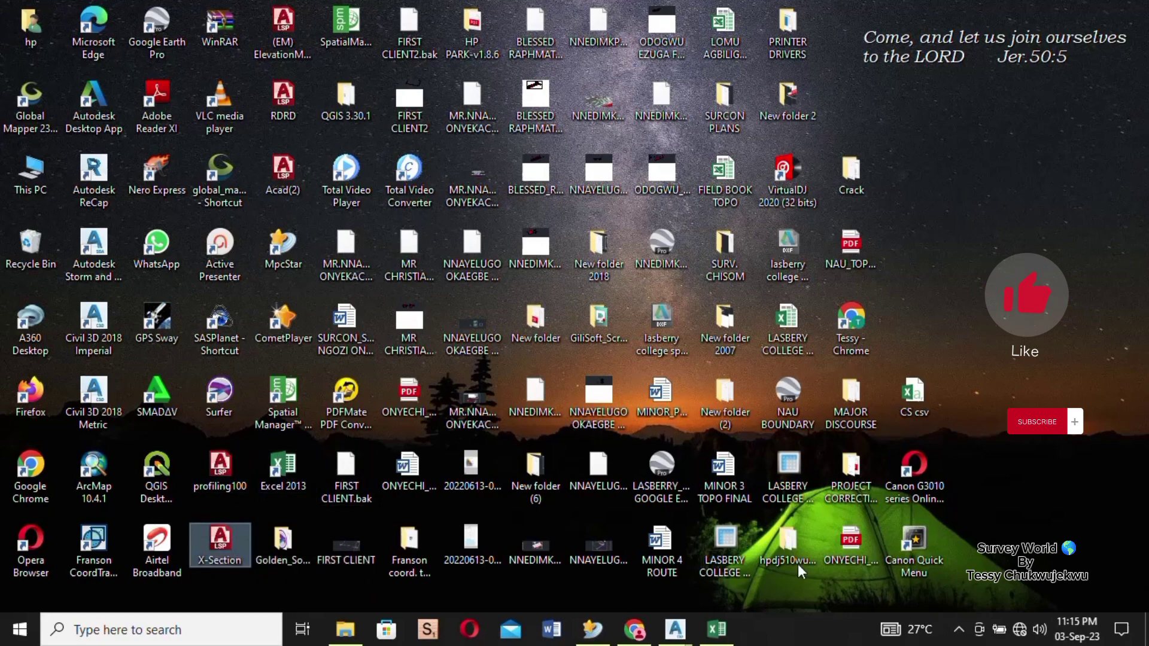
{"action": "mouse_move", "coordinate": [676, 629]}
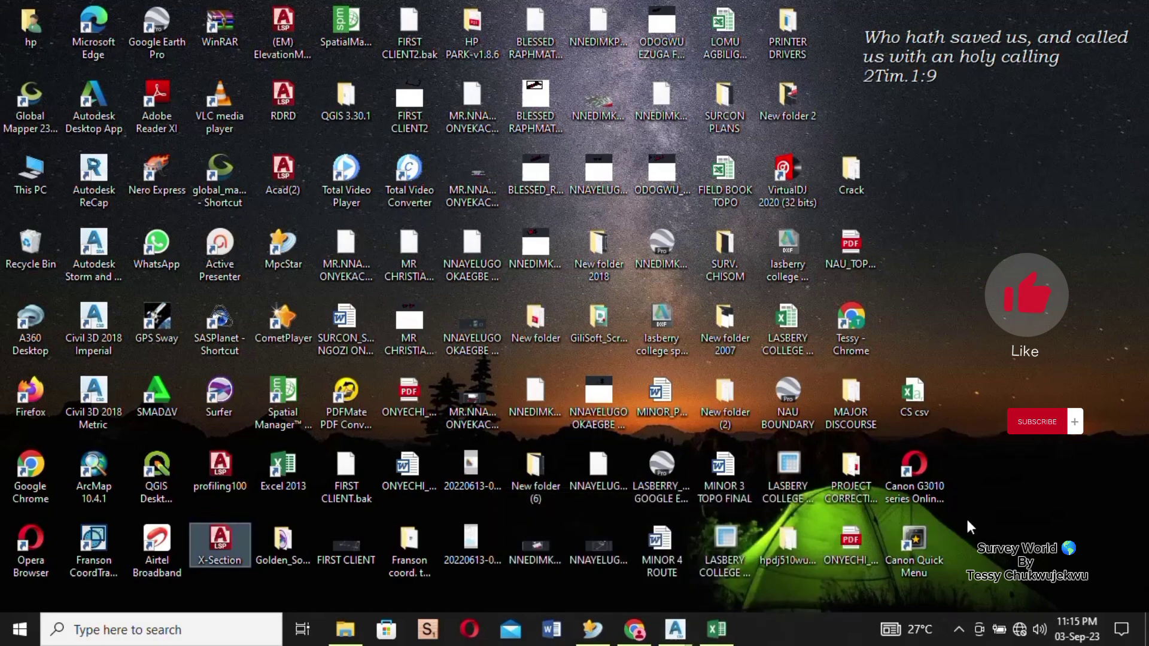
{"action": "mouse_move", "coordinate": [729, 640]}
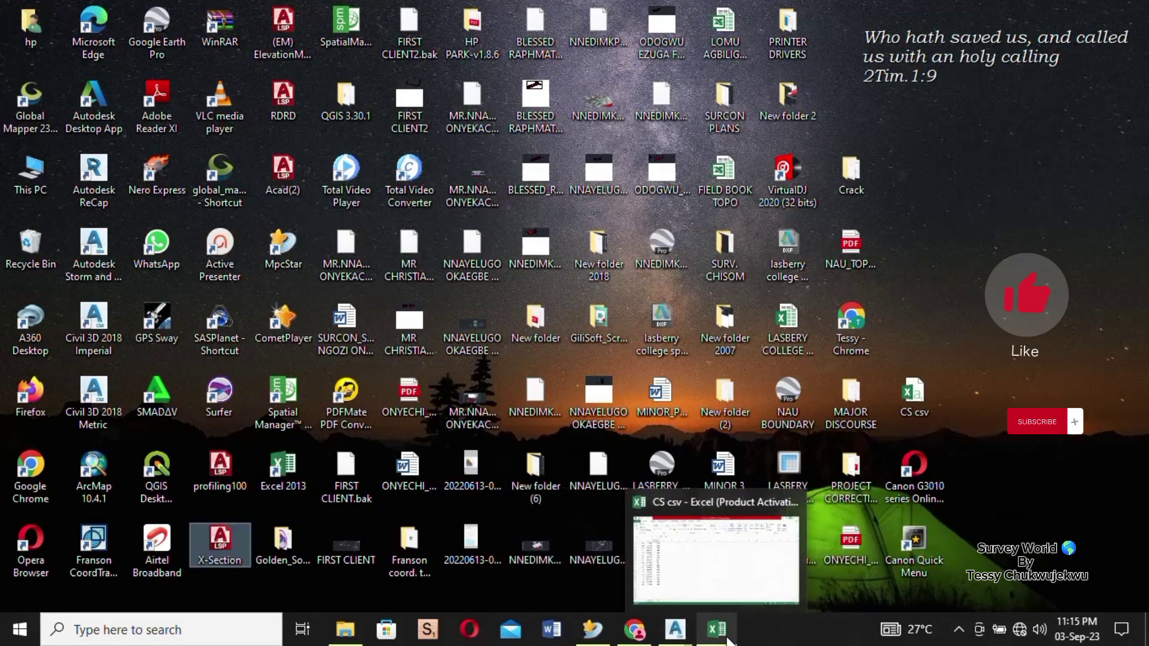
{"action": "mouse_move", "coordinate": [729, 576]}
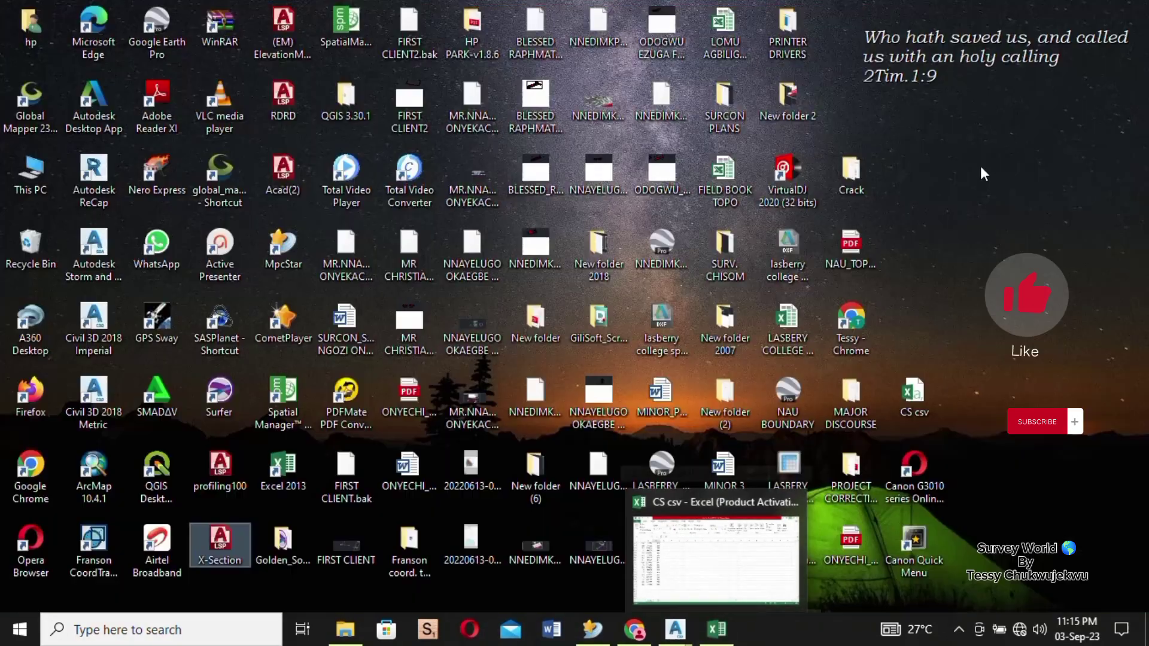
Restore the CS csv workbook and scroll up to row 1 to review the data
{"action": "left_click", "coordinate": [719, 629]}
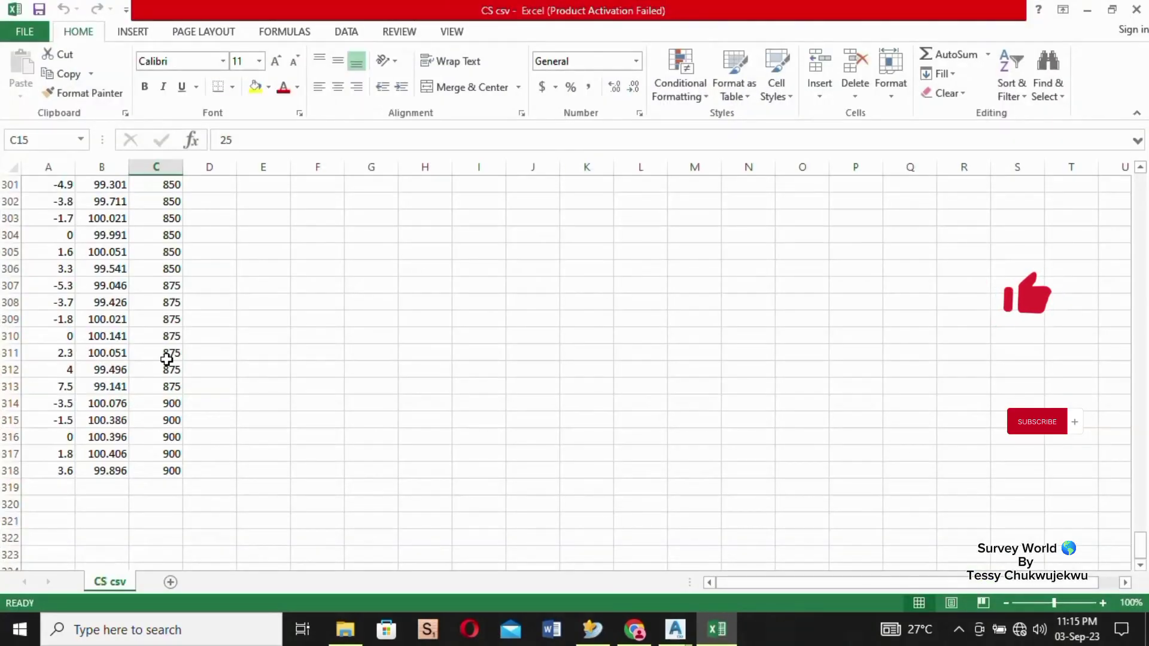
{"action": "scroll", "coordinate": [167, 359], "scroll_direction": "up", "scroll_amount": 20}
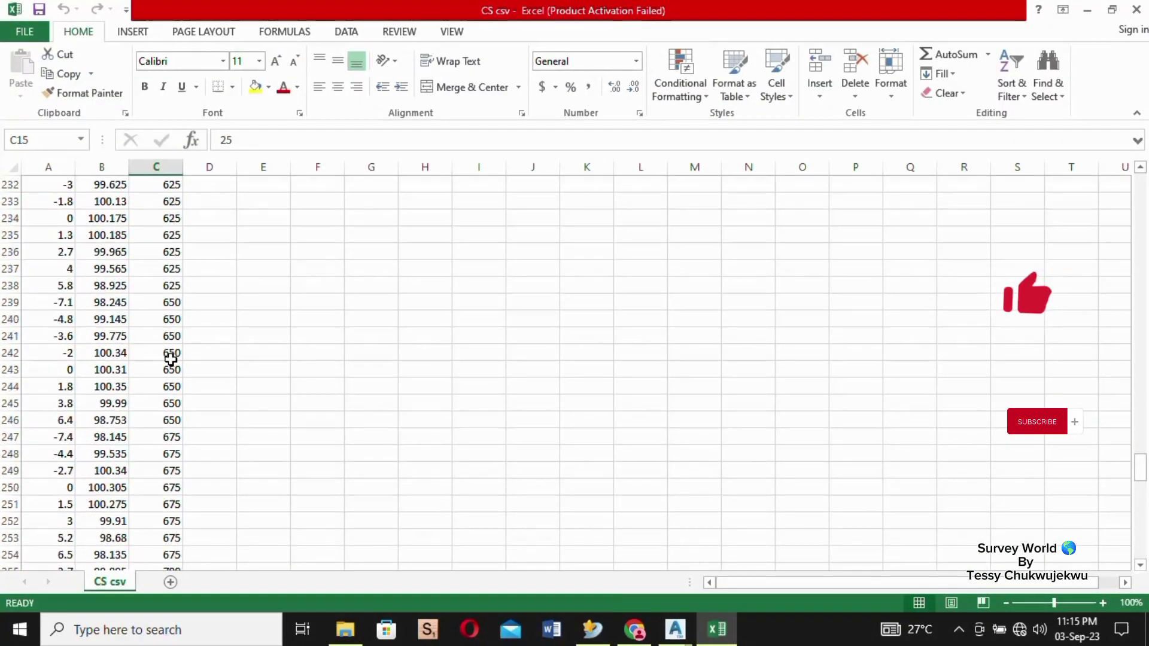
{"action": "scroll", "coordinate": [170, 359], "scroll_direction": "up", "scroll_amount": 20}
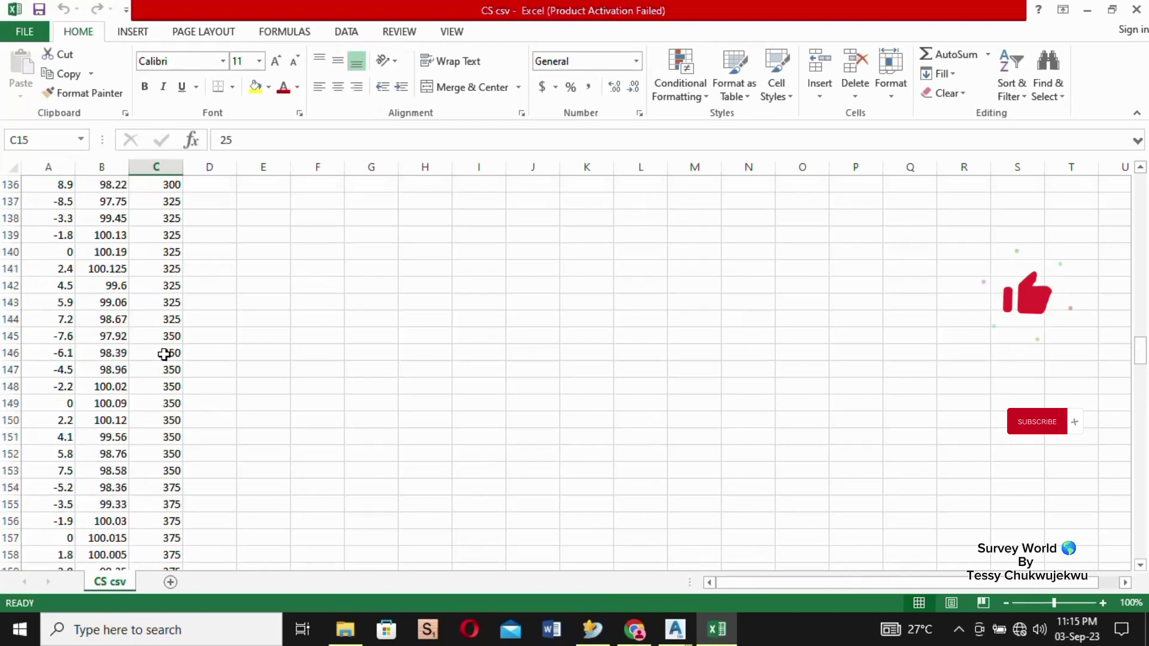
{"action": "scroll", "coordinate": [164, 355], "scroll_direction": "up", "scroll_amount": 20}
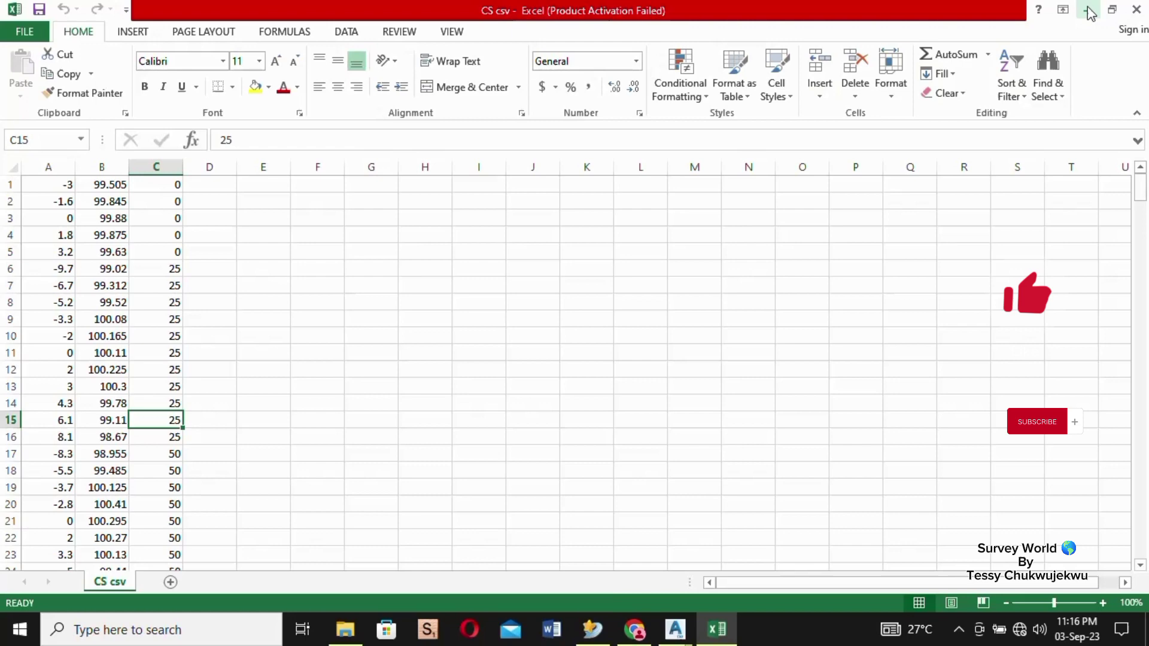
Minimize Excel and bring the Drawing2.dwg window back in AutoCAD
{"action": "left_click", "coordinate": [1089, 9]}
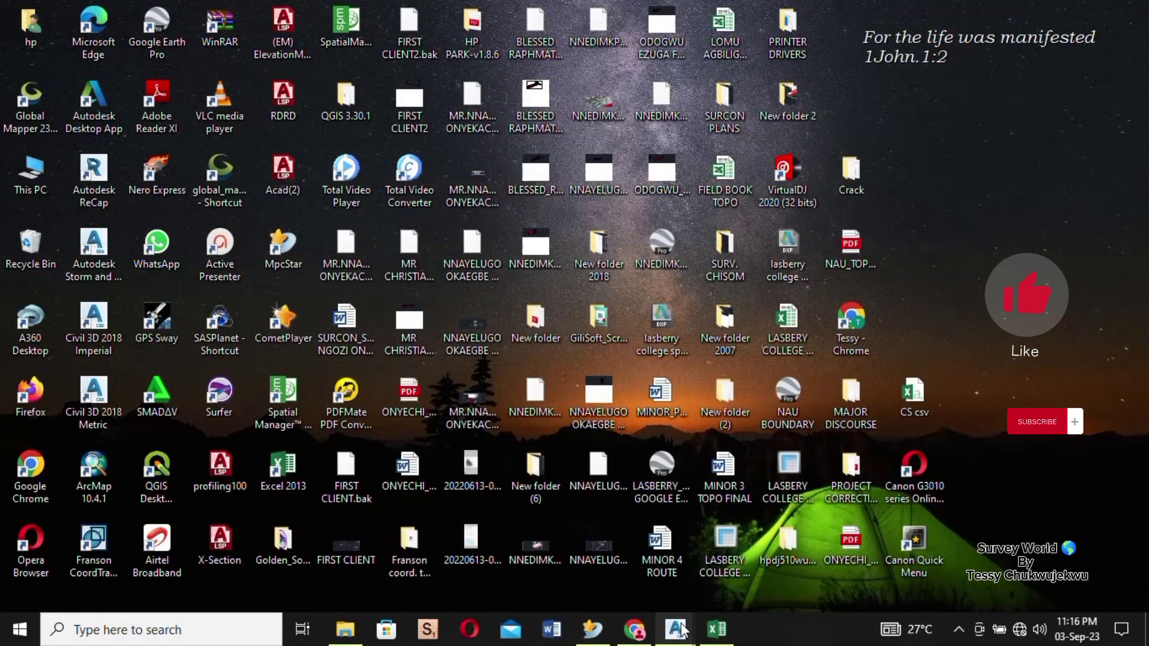
{"action": "mouse_move", "coordinate": [683, 630]}
{"action": "left_click", "coordinate": [759, 545]}
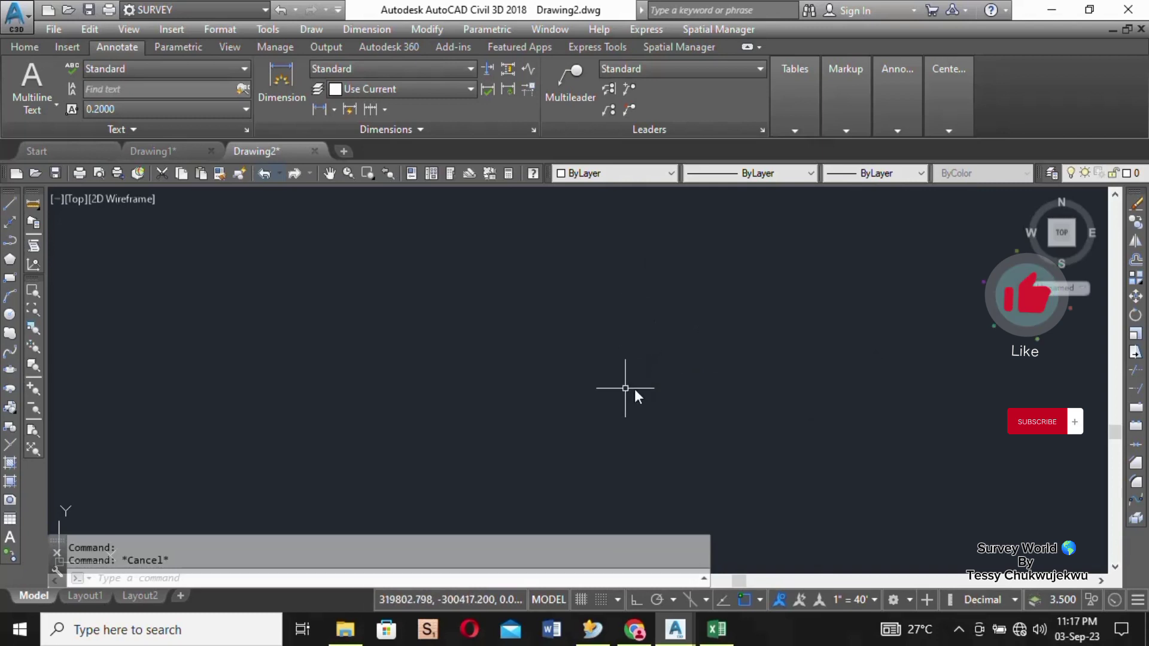
Load the X-Section.lsp routine from the Desktop through AutoLISP Load Application
{"action": "left_click", "coordinate": [268, 29]}
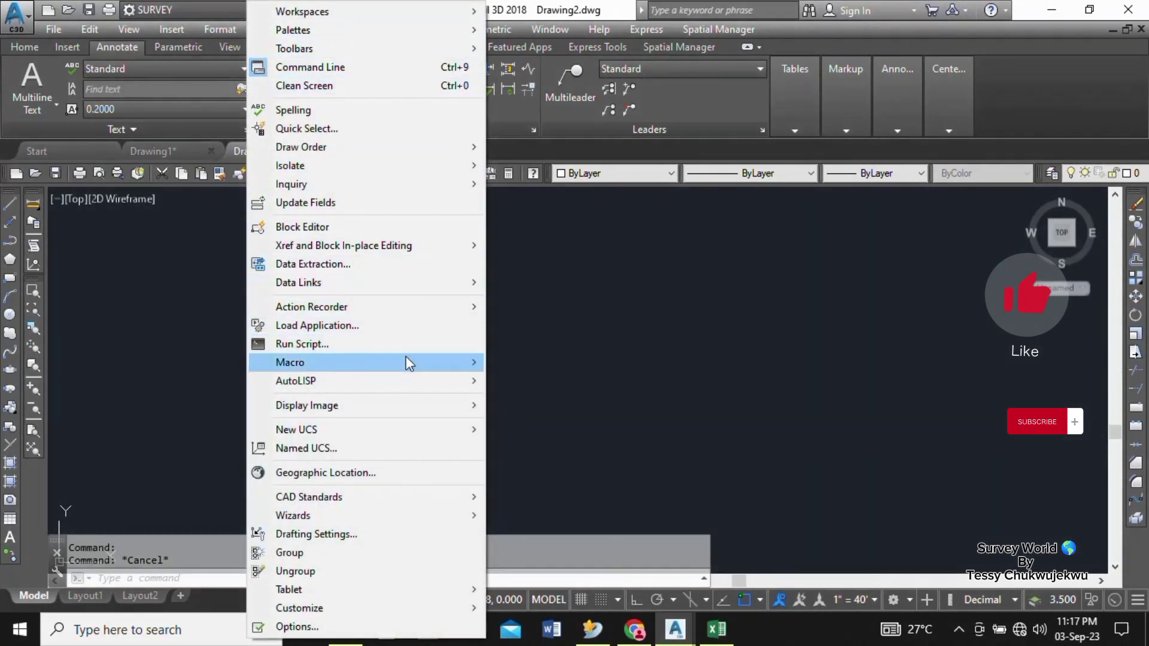
{"action": "mouse_move", "coordinate": [307, 383]}
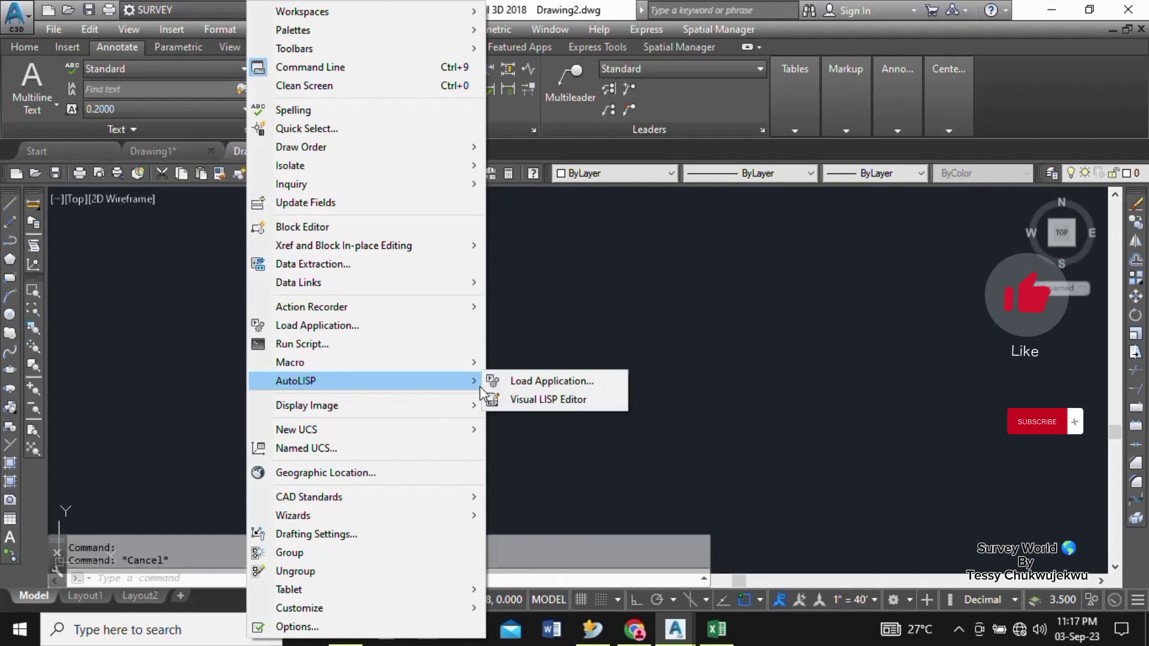
{"action": "left_click", "coordinate": [520, 382]}
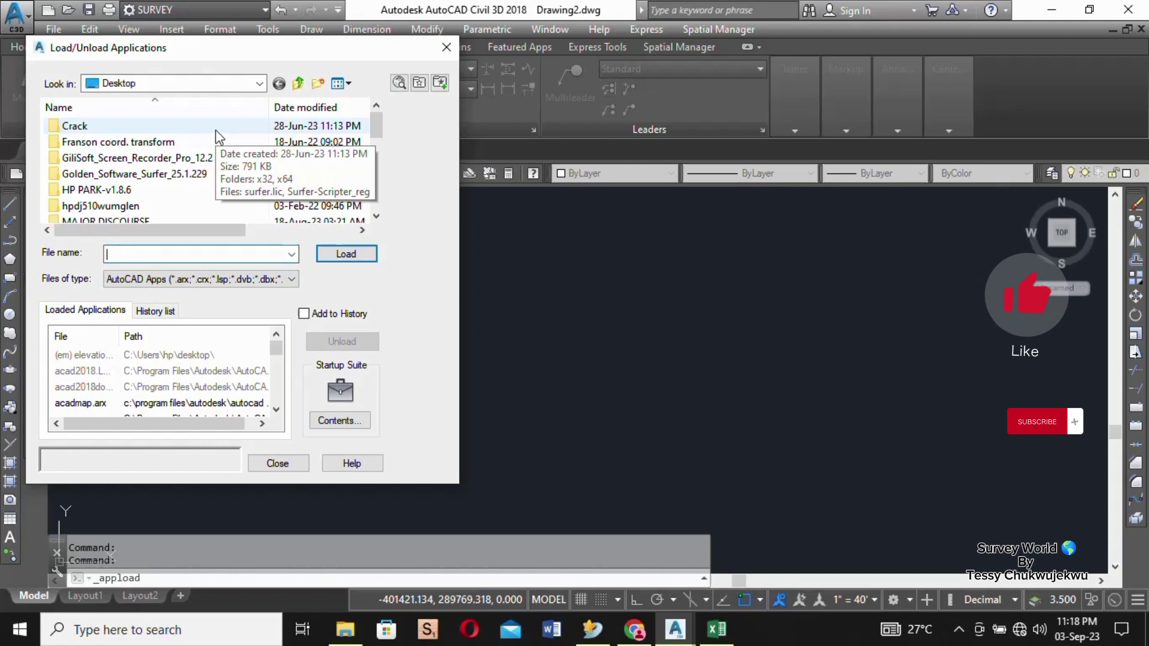
{"action": "left_click", "coordinate": [261, 90]}
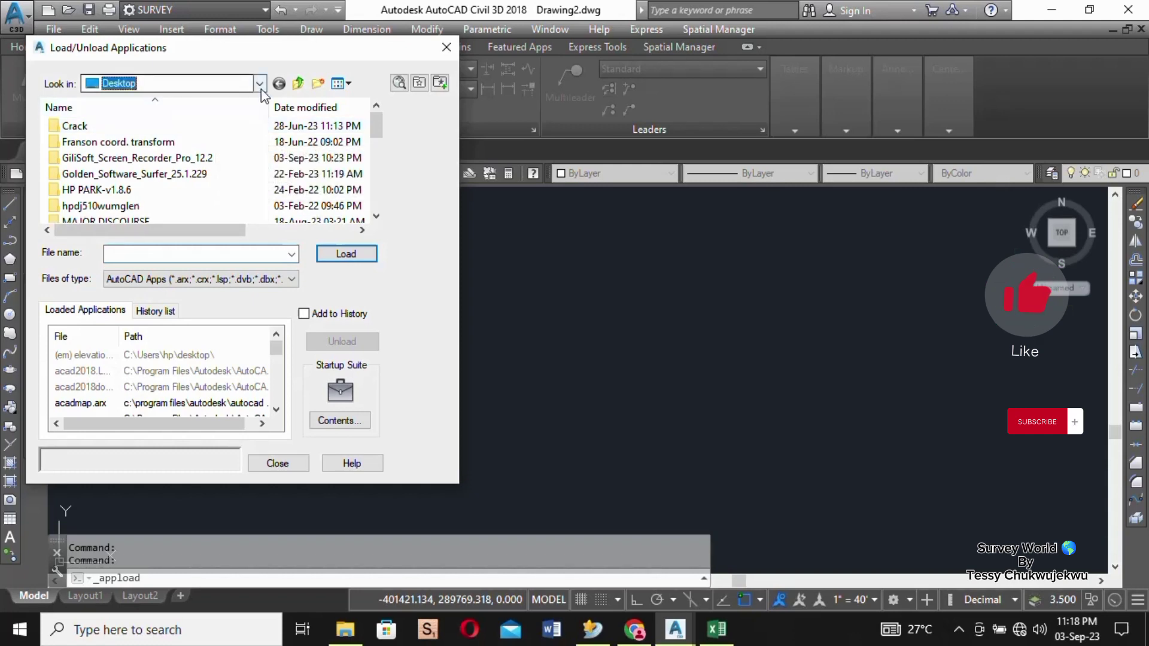
{"action": "left_click", "coordinate": [146, 128]}
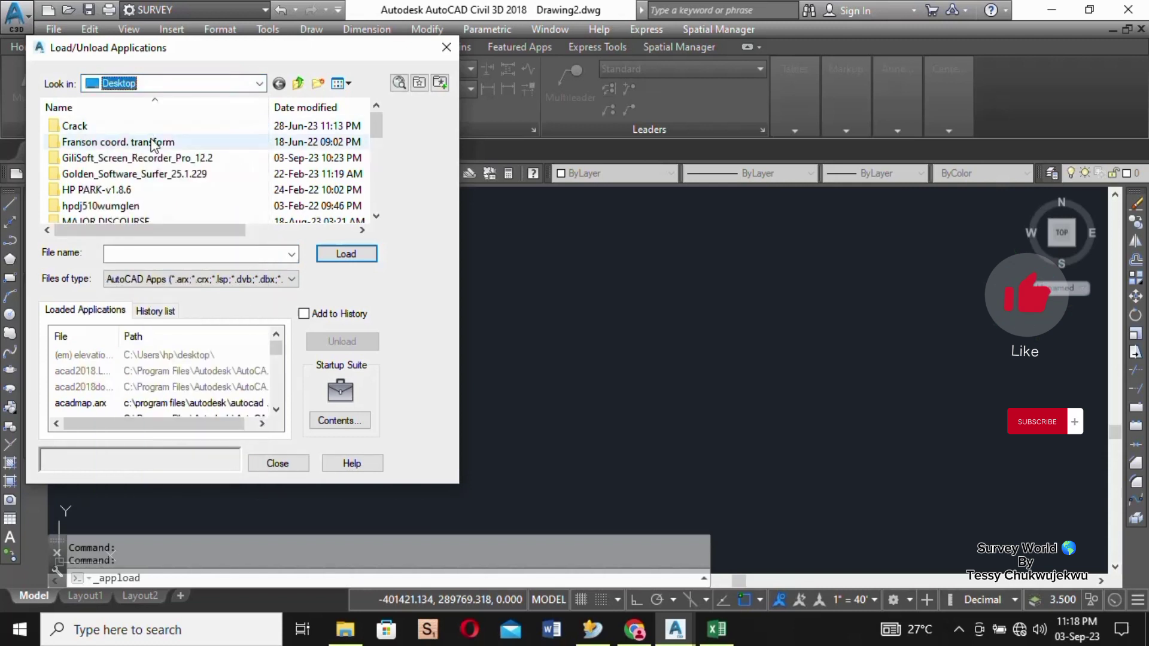
{"action": "scroll", "coordinate": [154, 146], "scroll_direction": "down", "scroll_amount": 6}
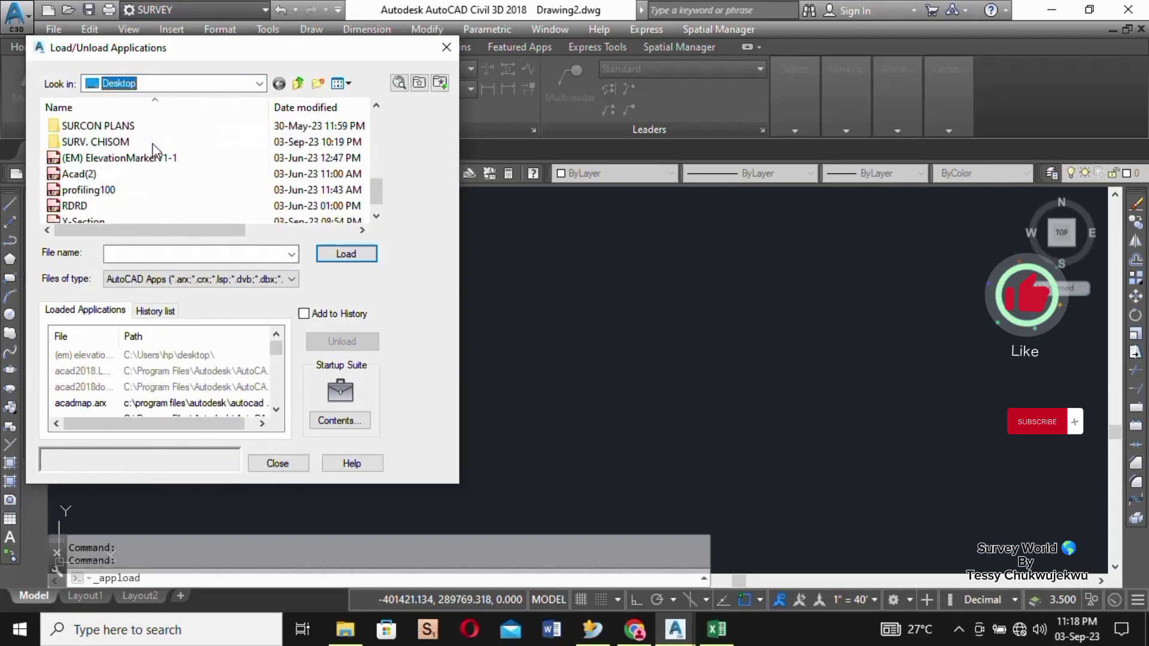
{"action": "scroll", "coordinate": [154, 147], "scroll_direction": "down", "scroll_amount": 1}
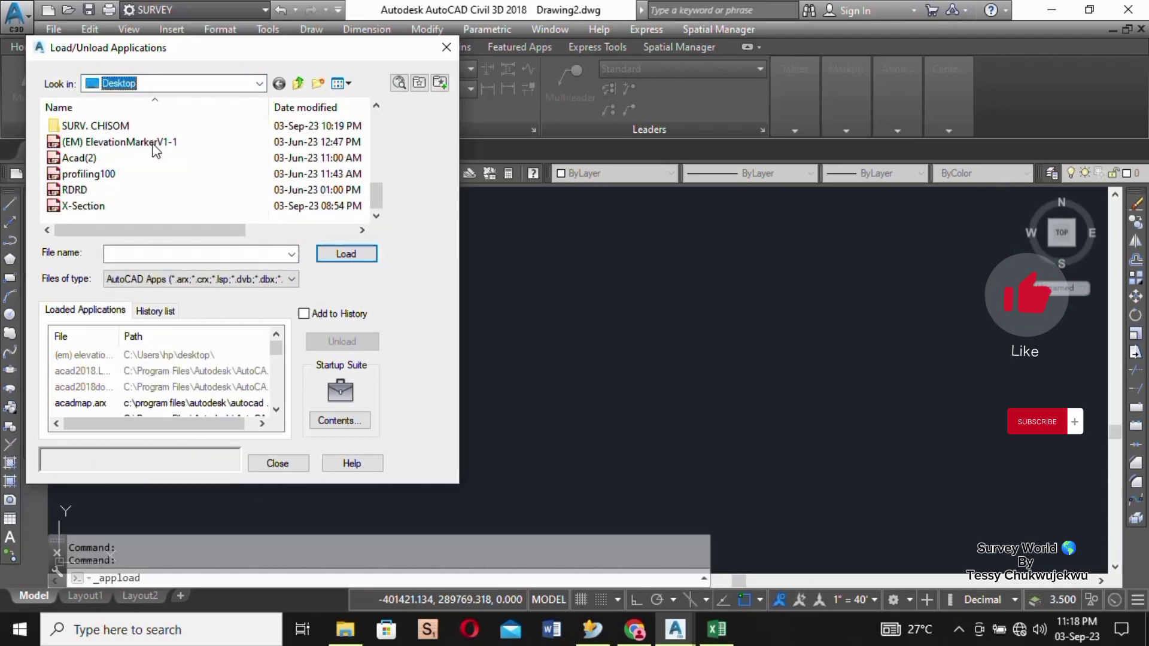
{"action": "left_click", "coordinate": [86, 210]}
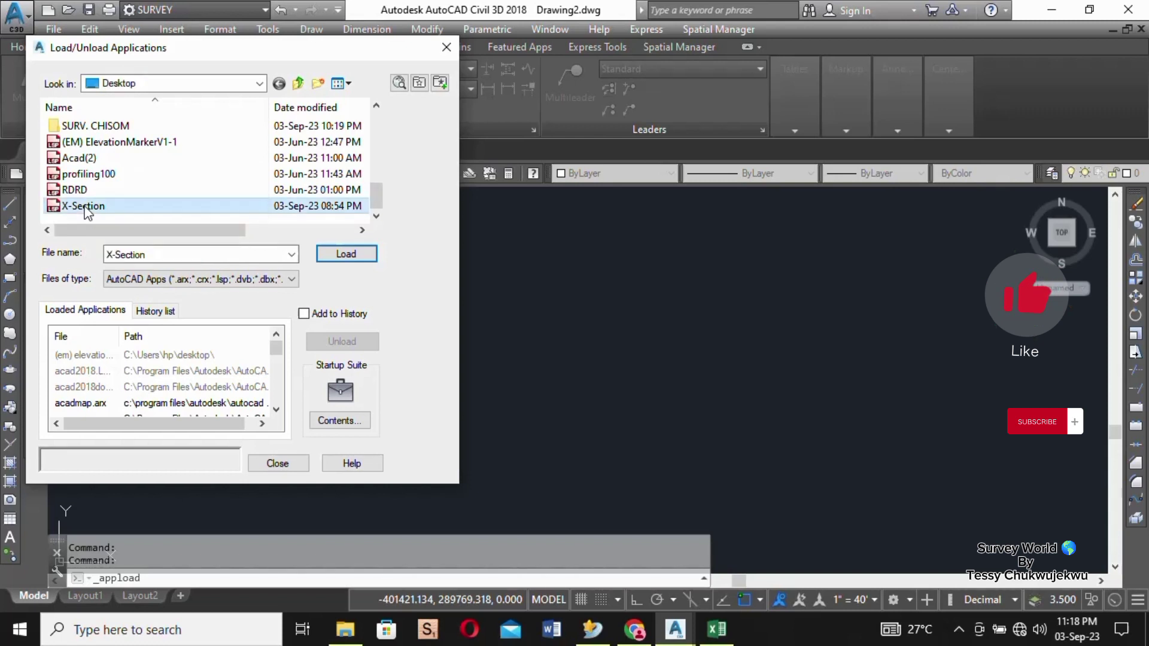
{"action": "left_click", "coordinate": [346, 254]}
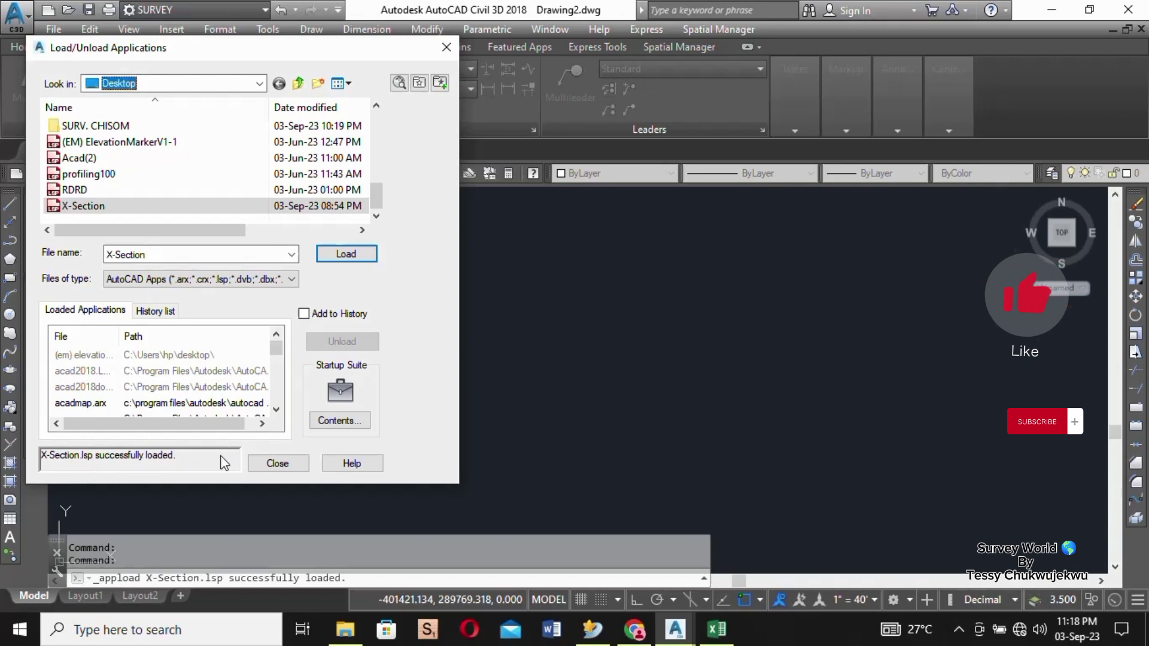
Close the application loader and its message, then start the CS cross-section command
{"action": "left_click", "coordinate": [277, 463]}
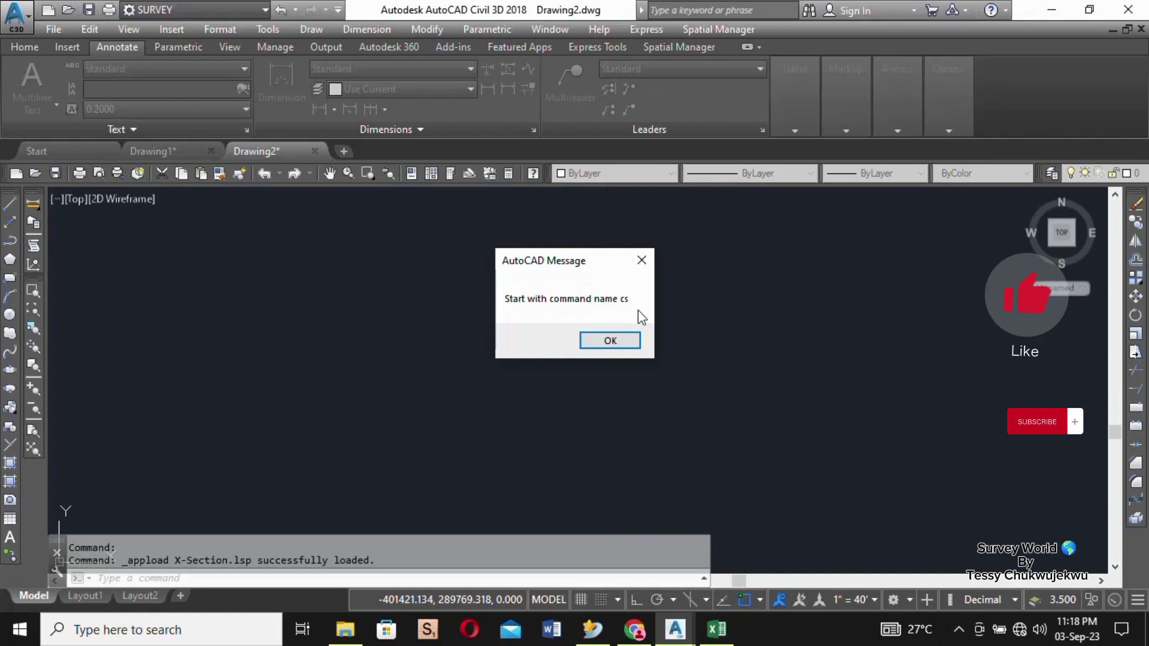
{"action": "left_click", "coordinate": [619, 340]}
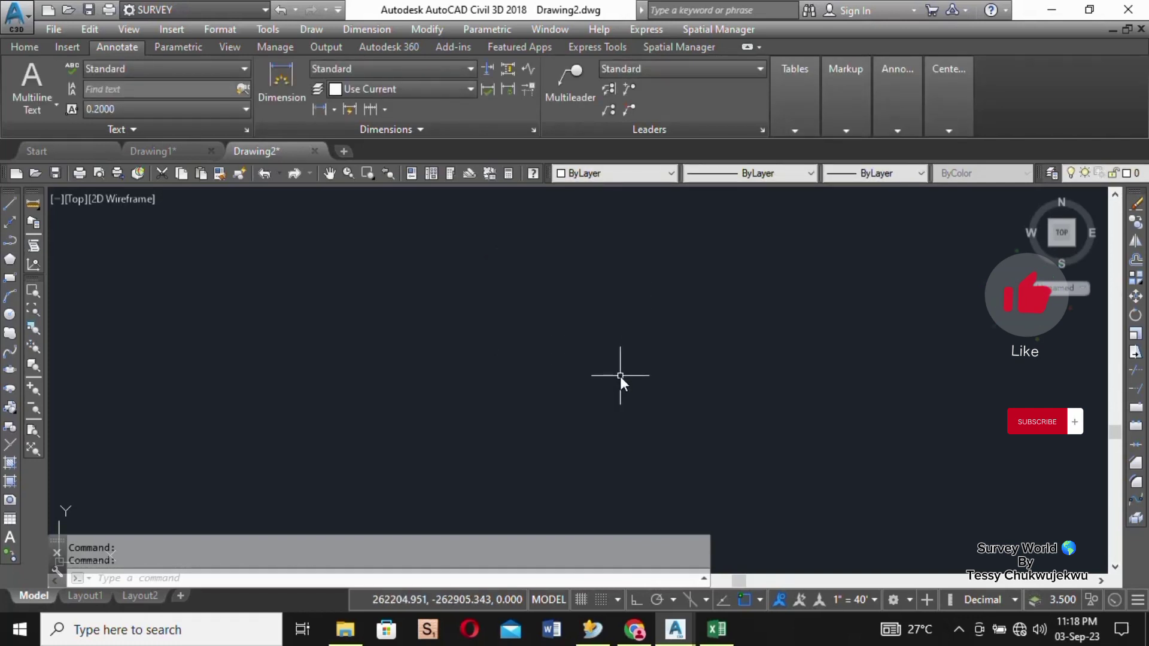
{"action": "type", "text": "c"}
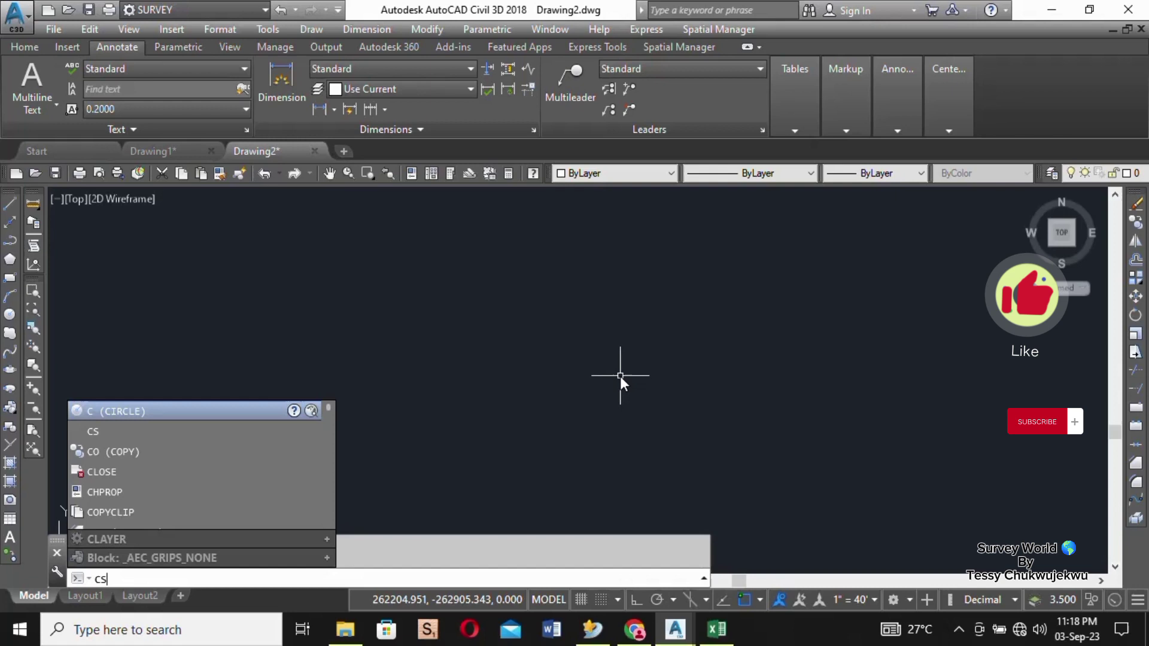
{"action": "type", "text": "s"}
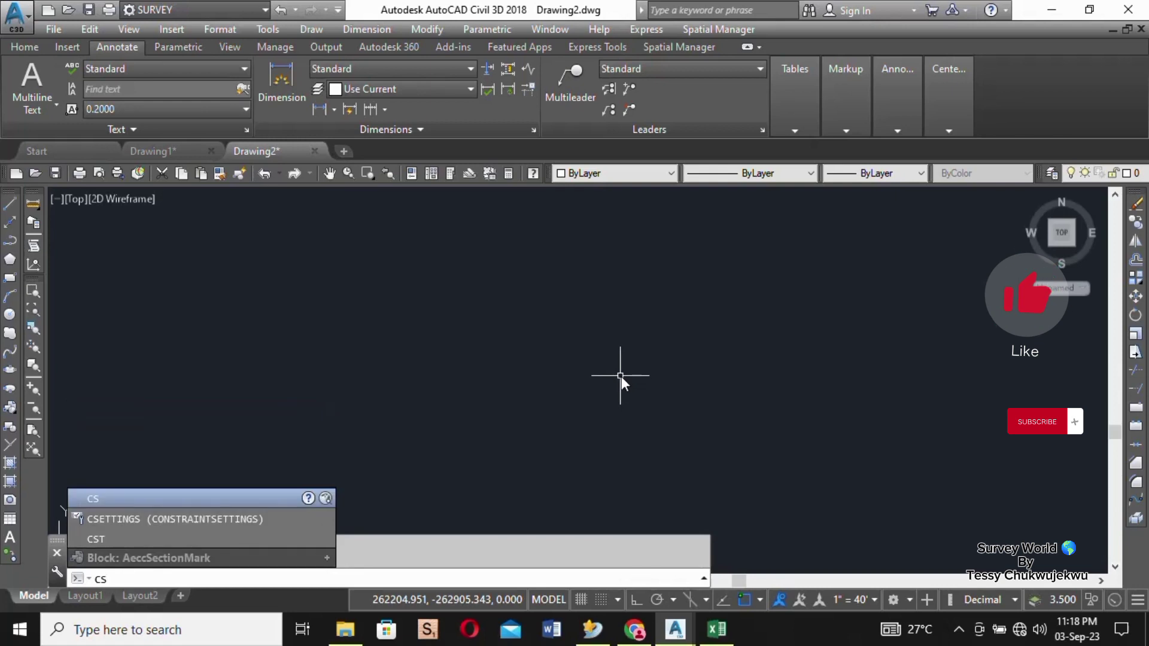
{"action": "key", "text": "Return"}
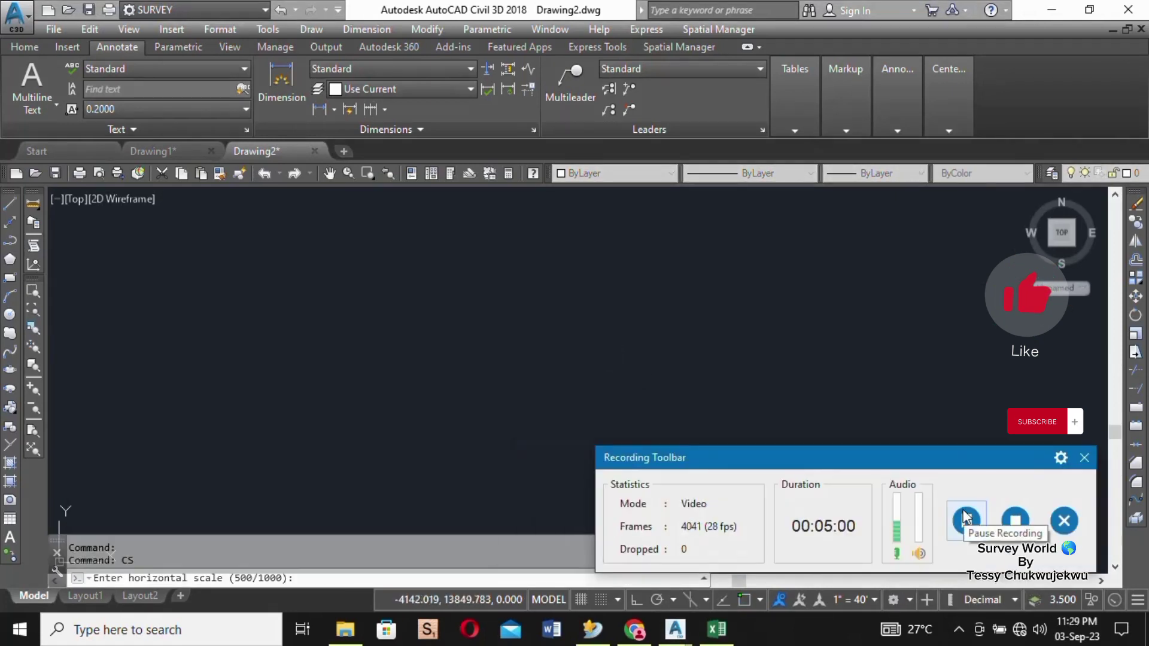
{"action": "left_click_drag", "start_coordinate": [887, 464], "coordinate": [886, 327]}
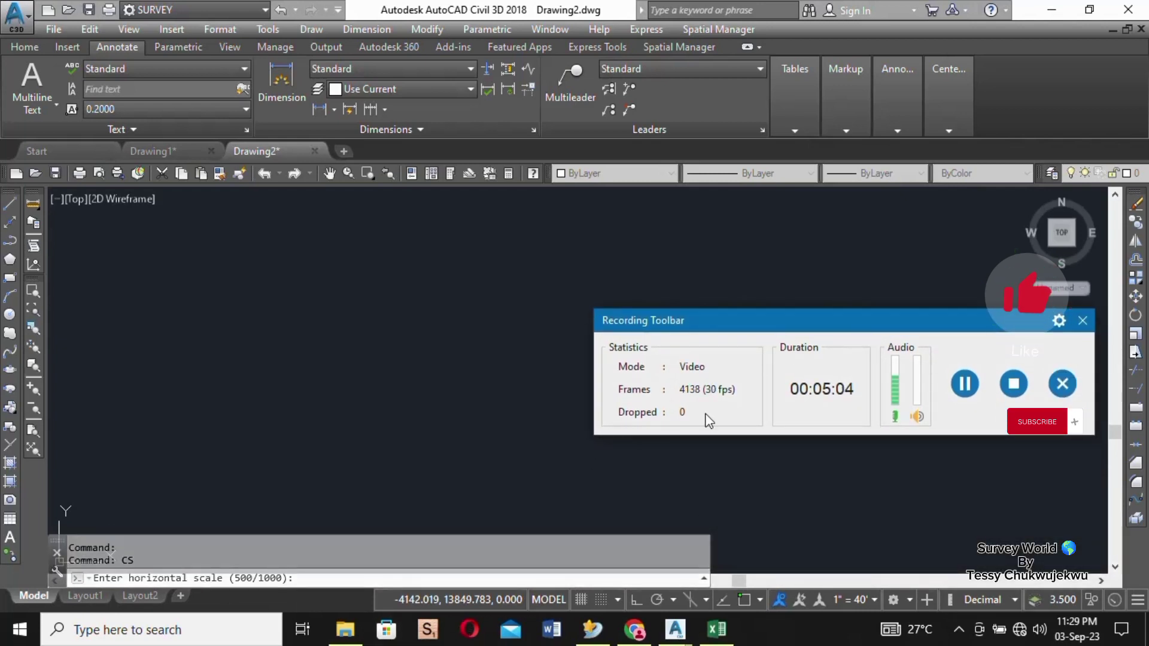
{"action": "left_click_drag", "start_coordinate": [969, 327], "coordinate": [1027, 579]}
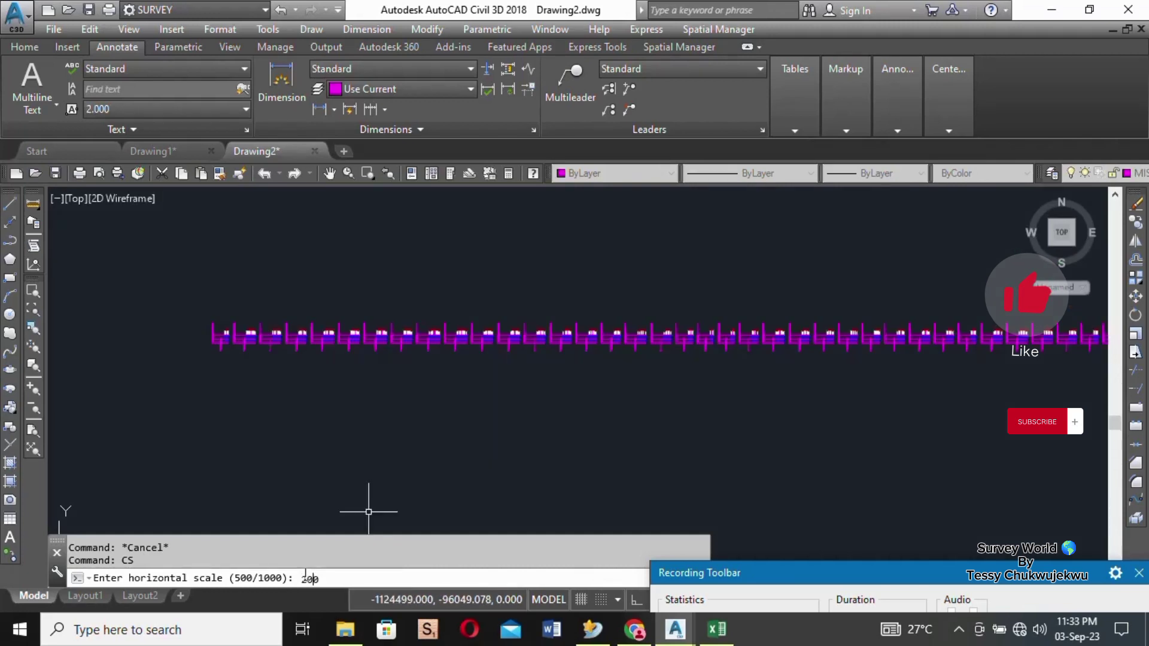
Set both the horizontal and vertical section scales to 200
{"action": "key", "text": "Return"}
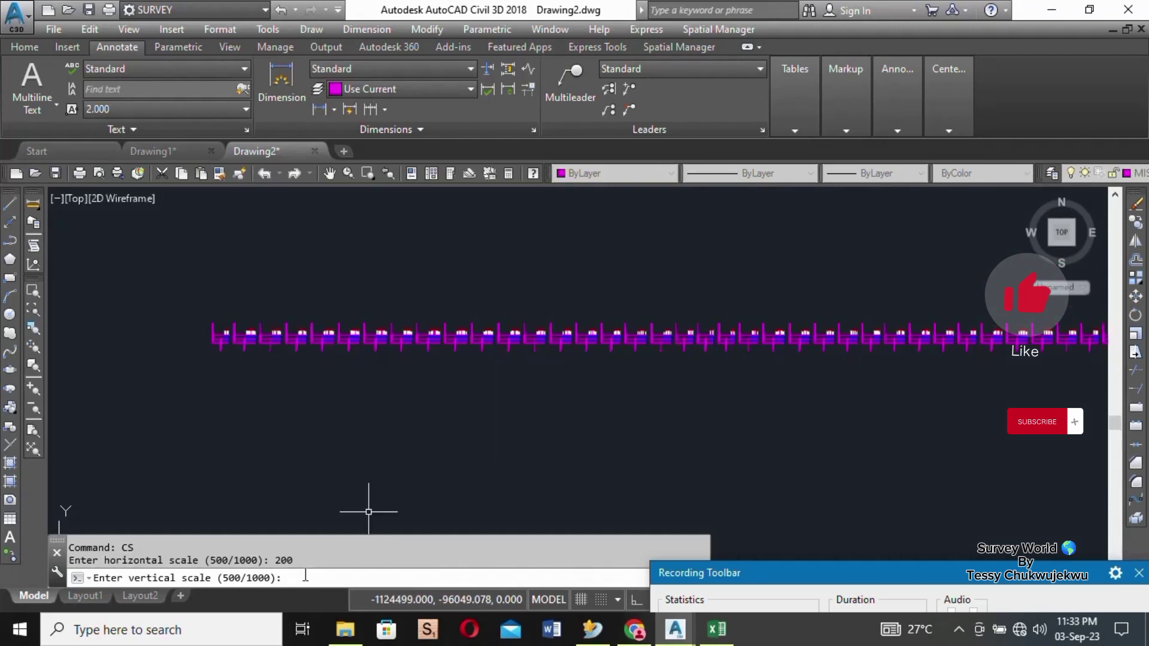
{"action": "type", "text": "200"}
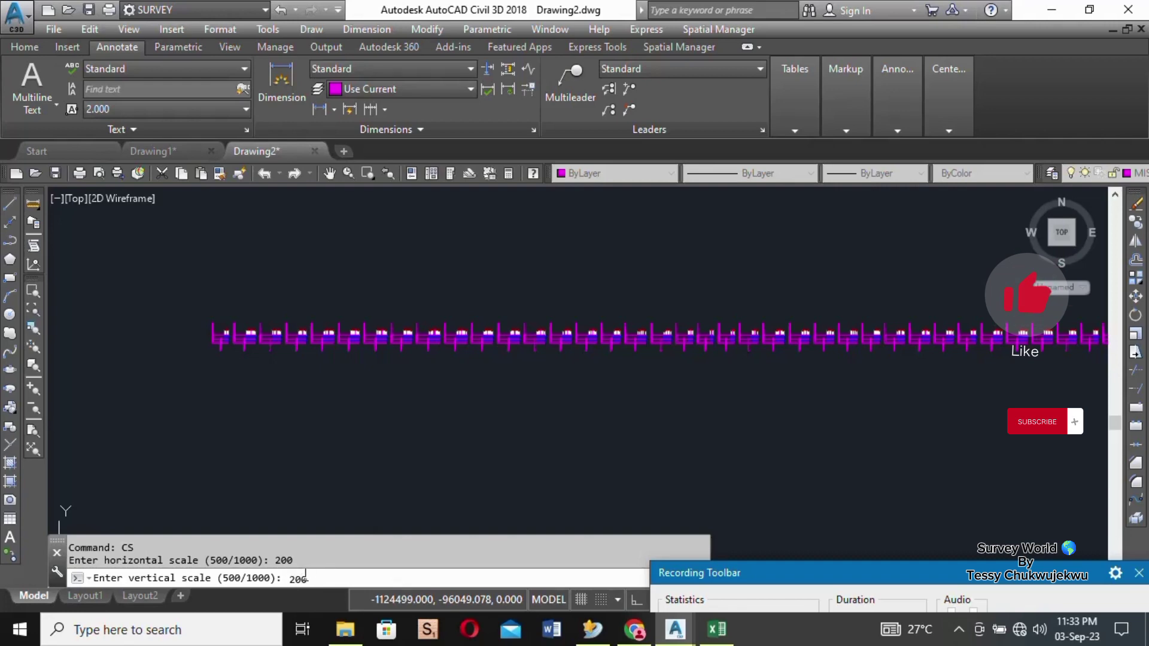
{"action": "key", "text": "Return"}
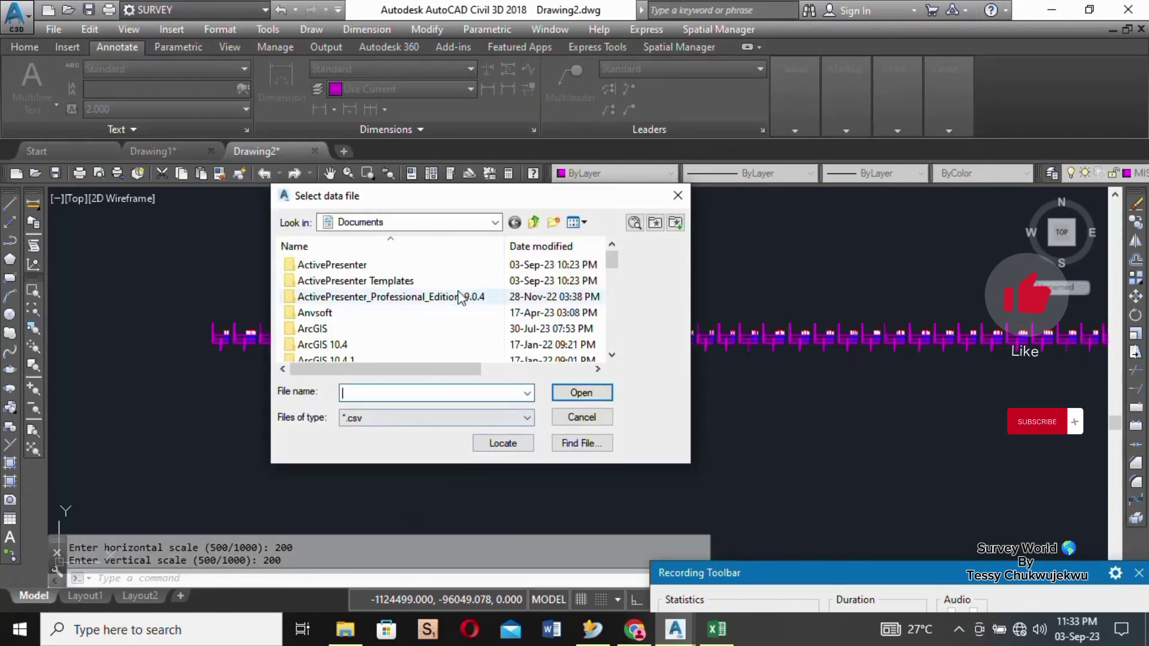
Choose CS csv on the Desktop as the section data file
{"action": "left_click", "coordinate": [496, 225]}
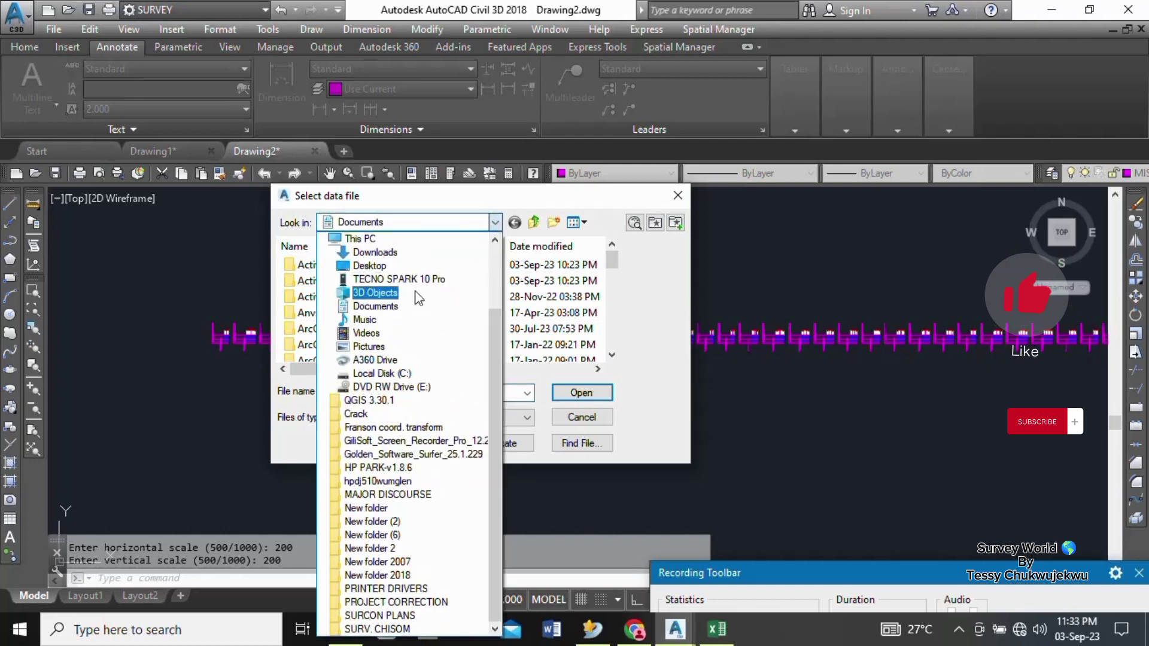
{"action": "left_click", "coordinate": [383, 267]}
{"action": "scroll", "coordinate": [367, 315], "scroll_direction": "down", "scroll_amount": 5}
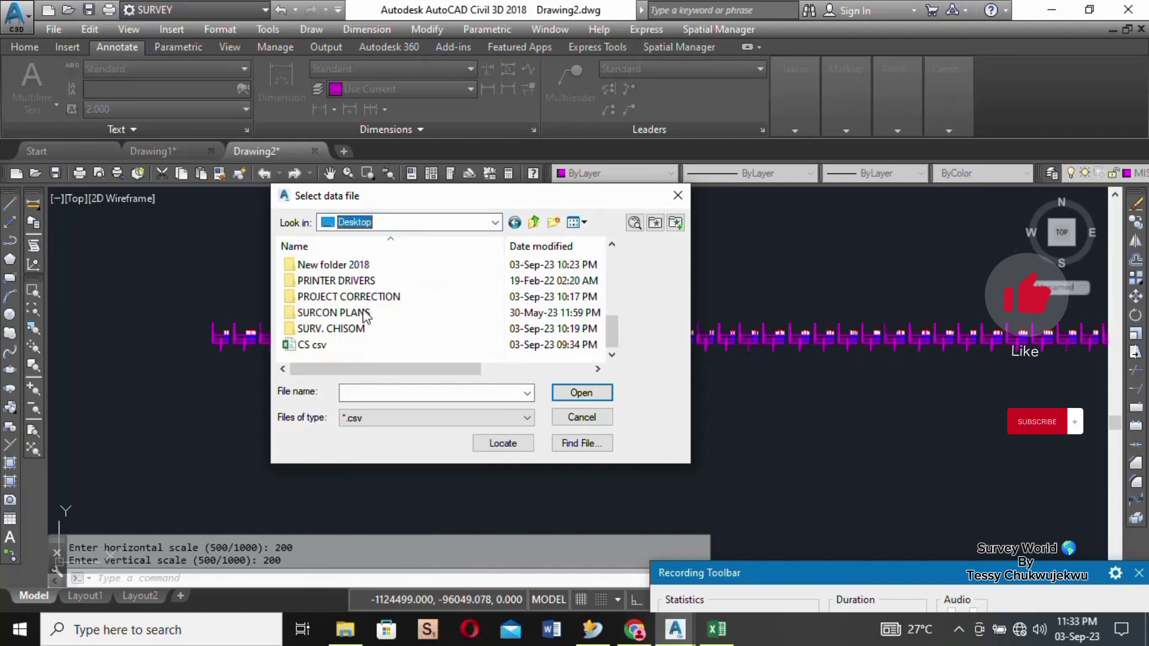
{"action": "left_click", "coordinate": [303, 347]}
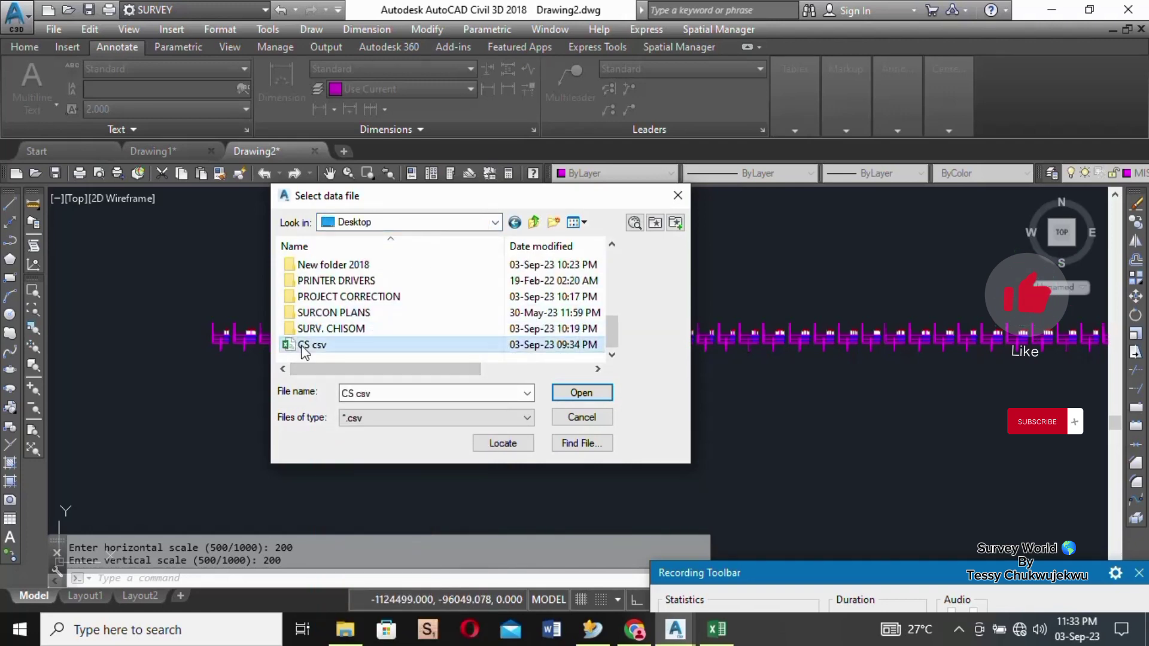
{"action": "left_click", "coordinate": [572, 393]}
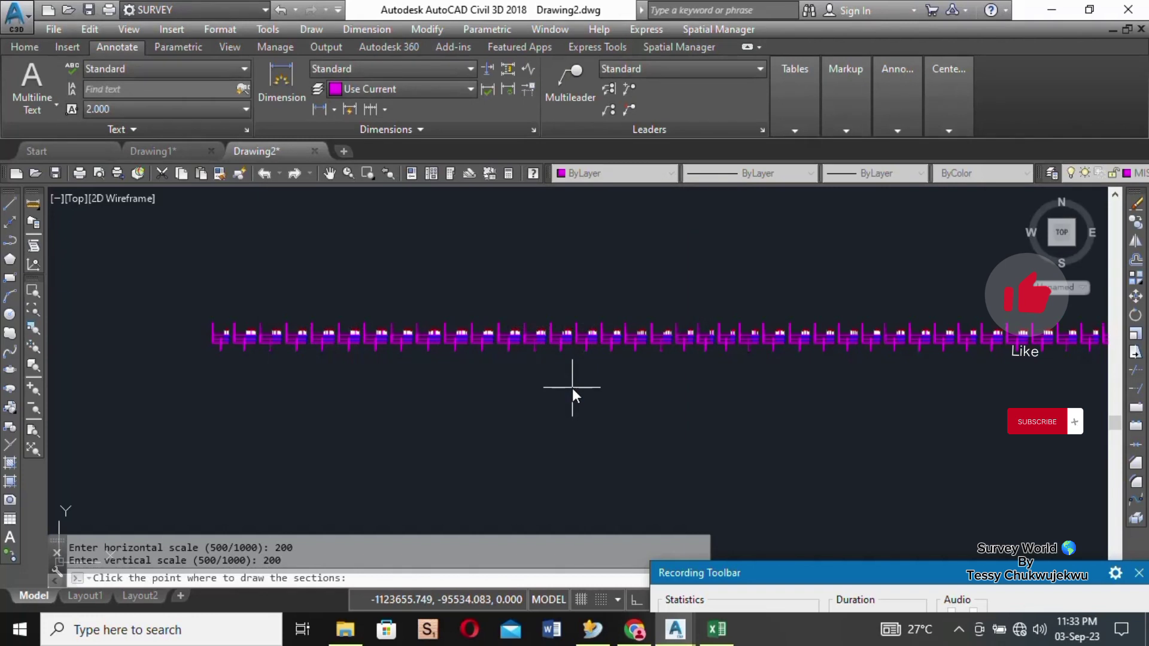
Zoom out and back in to inspect the plotted row of cross sections
{"action": "scroll", "coordinate": [324, 328], "scroll_direction": "down", "scroll_amount": 4}
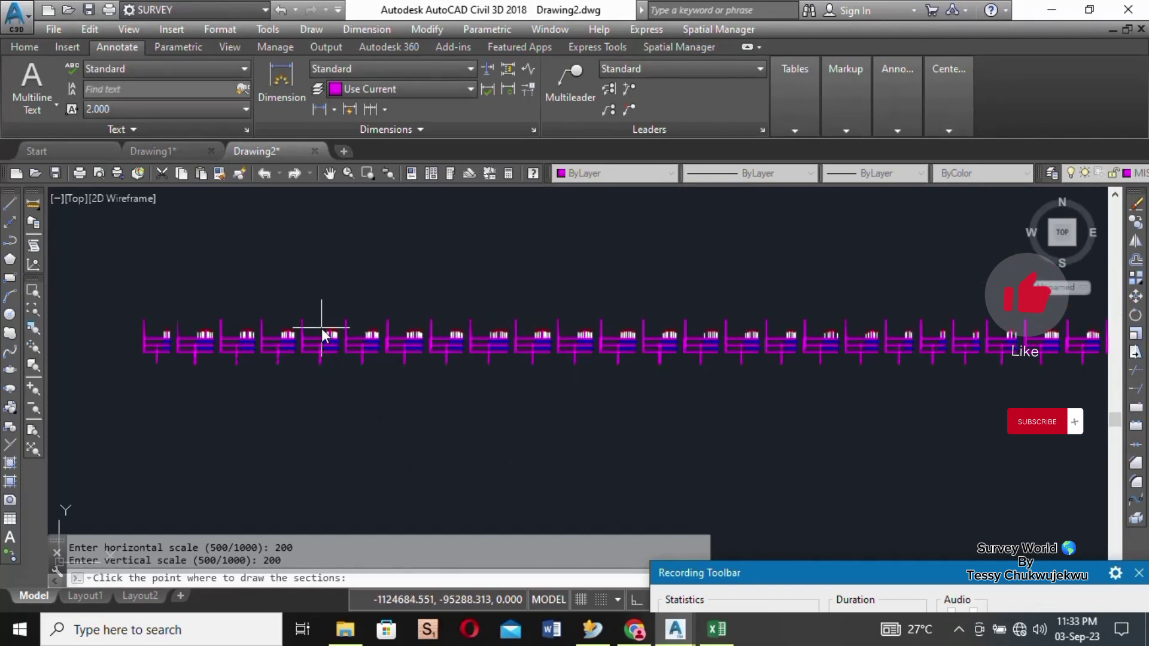
{"action": "scroll", "coordinate": [378, 416], "scroll_direction": "down", "scroll_amount": 2}
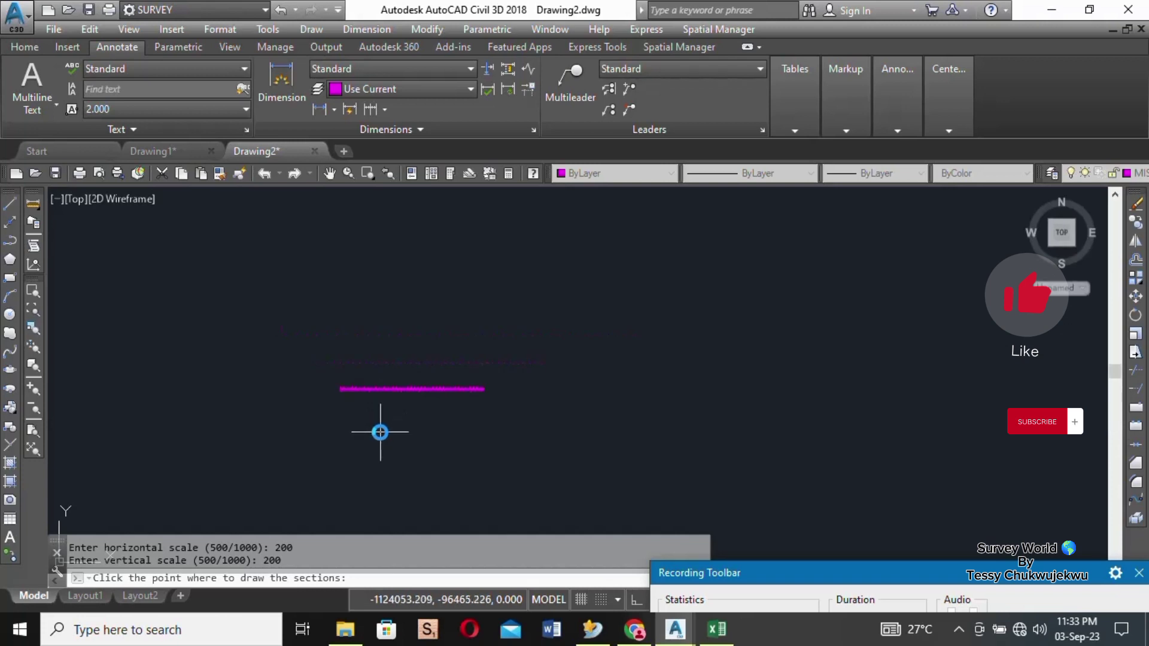
{"action": "scroll", "coordinate": [391, 490], "scroll_direction": "up", "scroll_amount": 2}
{"action": "scroll", "coordinate": [390, 466], "scroll_direction": "up", "scroll_amount": 2}
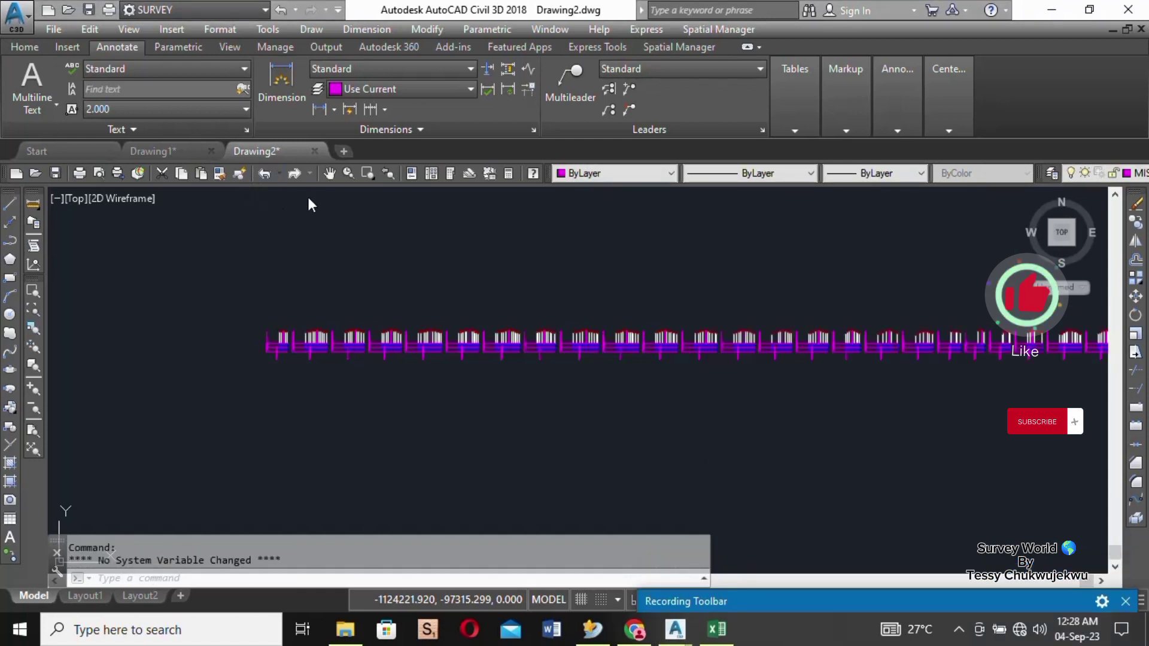
{"action": "left_click", "coordinate": [328, 172]}
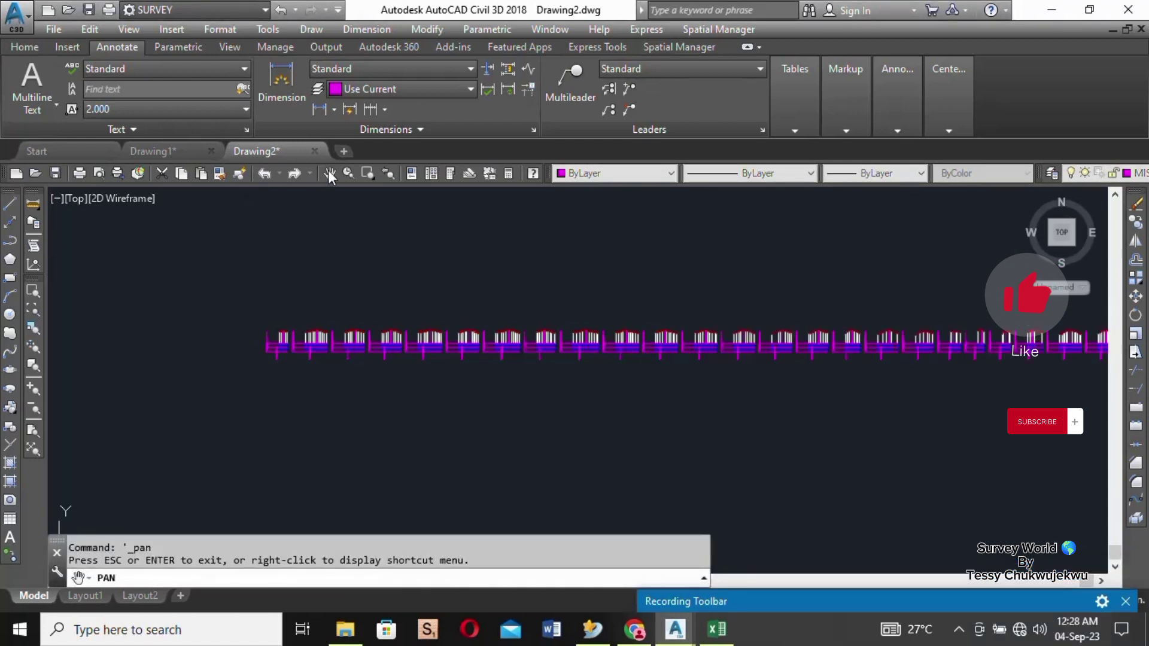
{"action": "scroll", "coordinate": [369, 361], "scroll_direction": "down", "scroll_amount": 3}
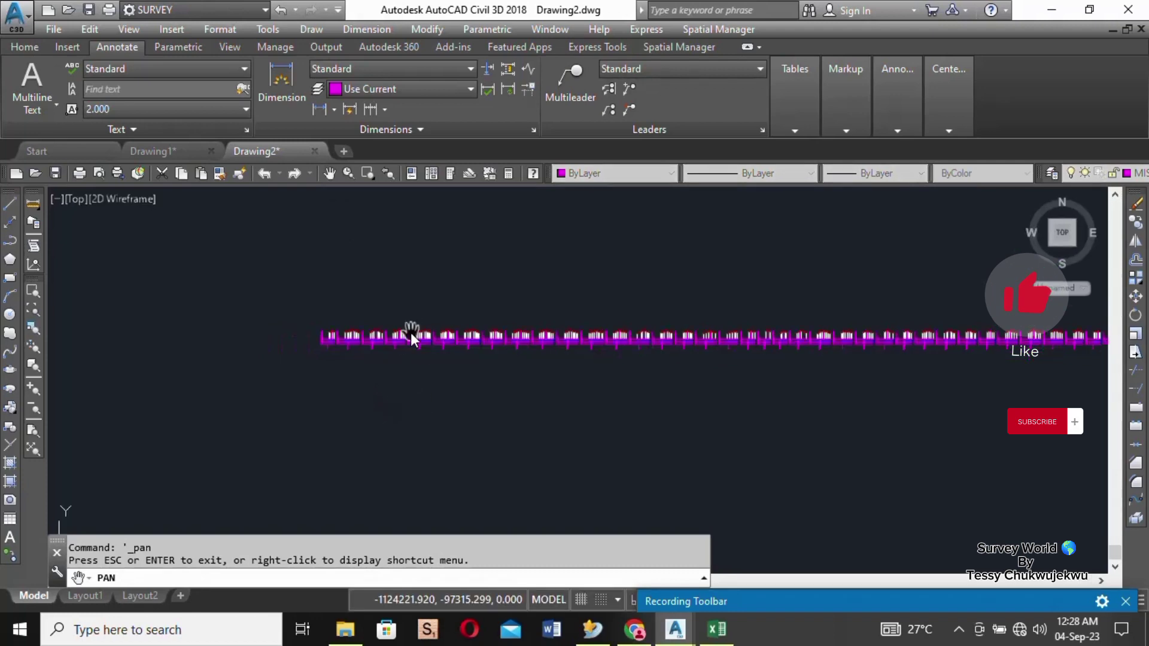
{"action": "scroll", "coordinate": [354, 357], "scroll_direction": "up", "scroll_amount": 6}
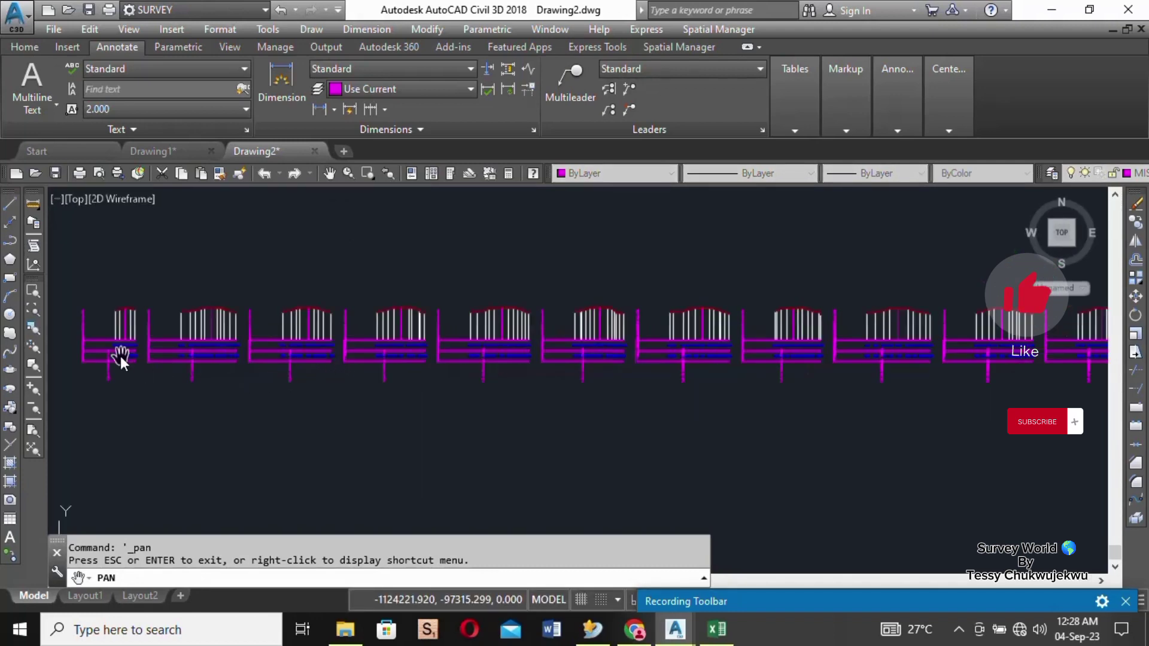
{"action": "scroll", "coordinate": [120, 350], "scroll_direction": "up", "scroll_amount": 5}
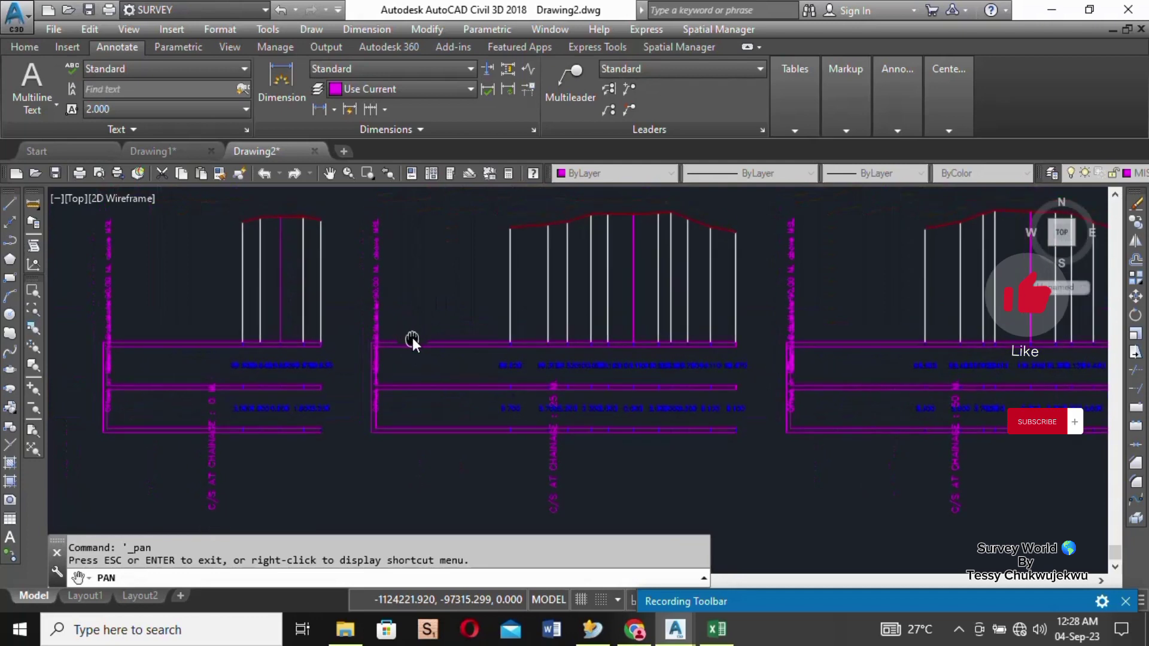
{"action": "scroll", "coordinate": [228, 306], "scroll_direction": "up", "scroll_amount": 3}
{"action": "scroll", "coordinate": [324, 316], "scroll_direction": "down", "scroll_amount": 5}
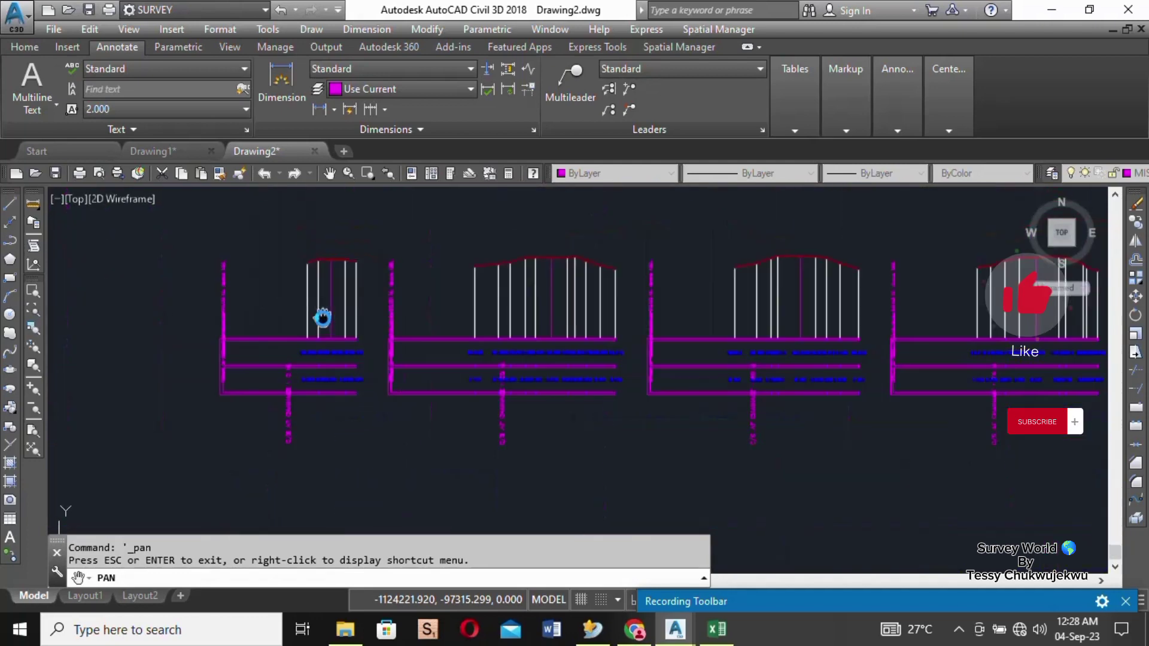
{"action": "scroll", "coordinate": [335, 334], "scroll_direction": "up", "scroll_amount": 4}
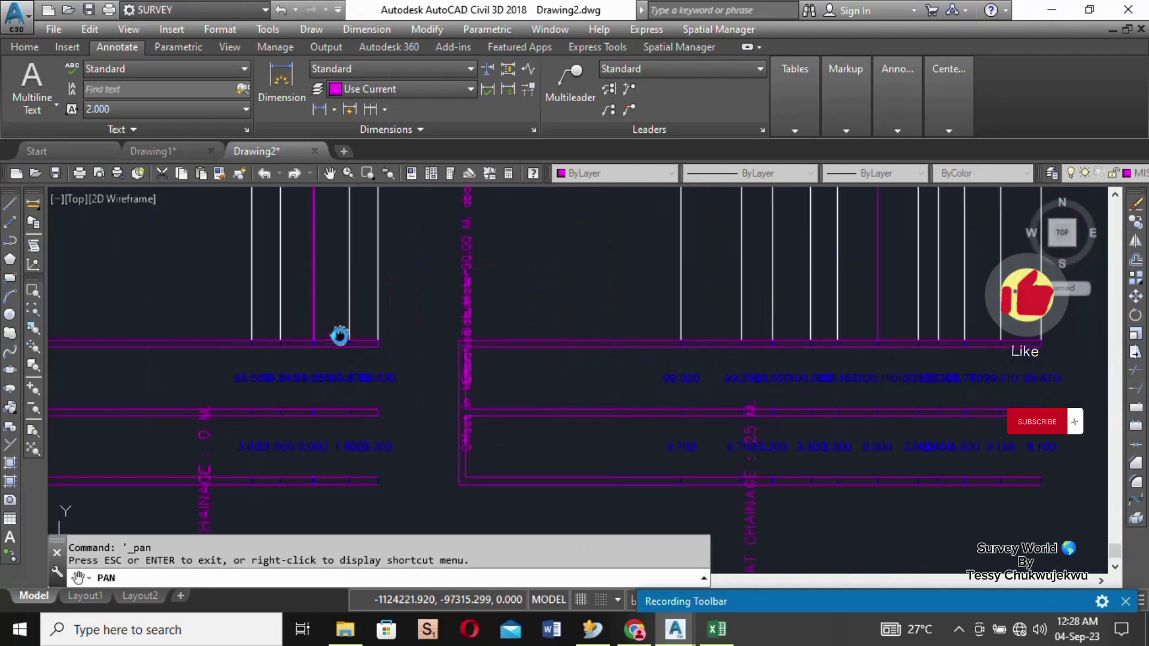
{"action": "scroll", "coordinate": [305, 390], "scroll_direction": "up", "scroll_amount": 2}
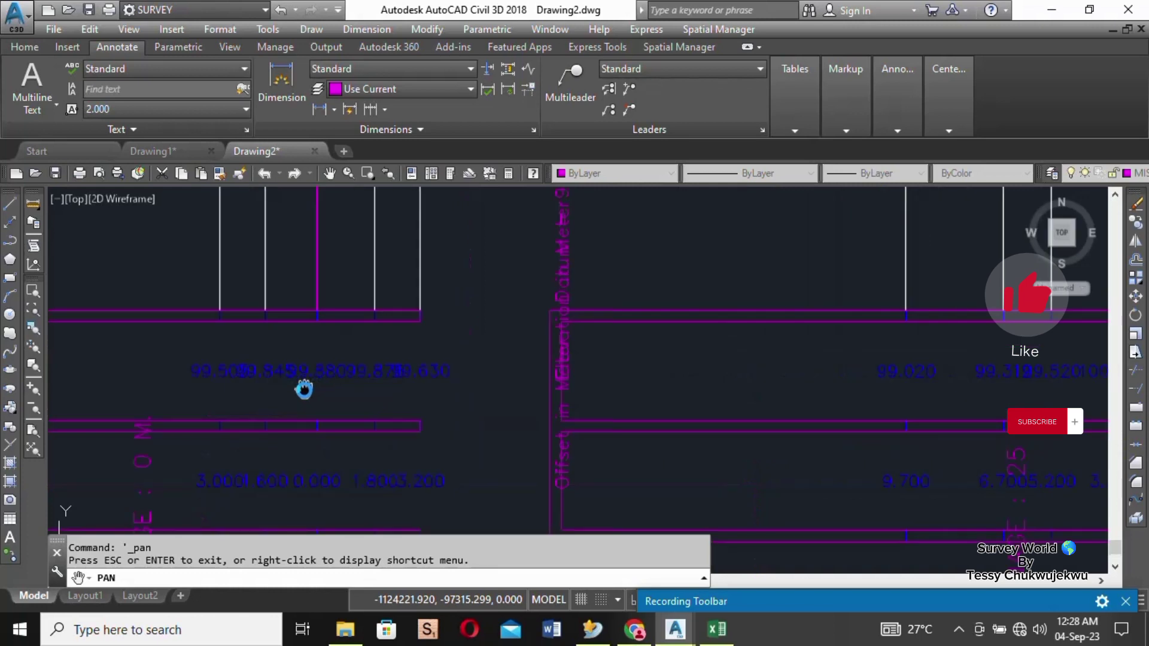
{"action": "left_click_drag", "start_coordinate": [434, 336], "coordinate": [439, 369]}
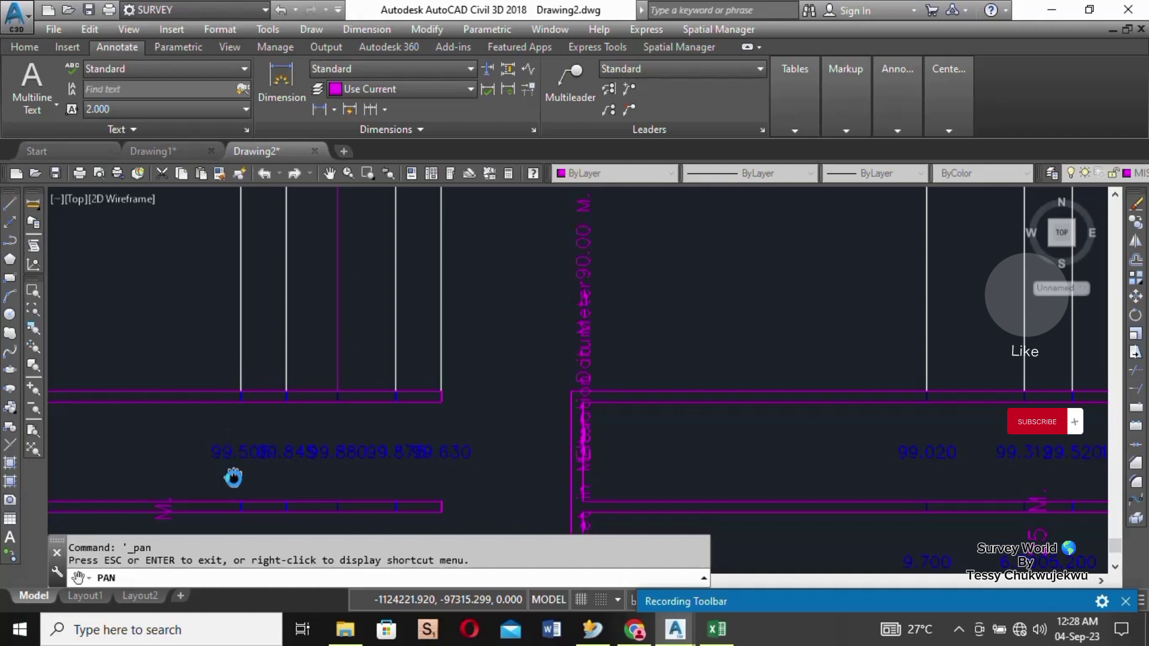
{"action": "scroll", "coordinate": [233, 477], "scroll_direction": "up", "scroll_amount": 2}
{"action": "scroll", "coordinate": [233, 477], "scroll_direction": "down", "scroll_amount": 2}
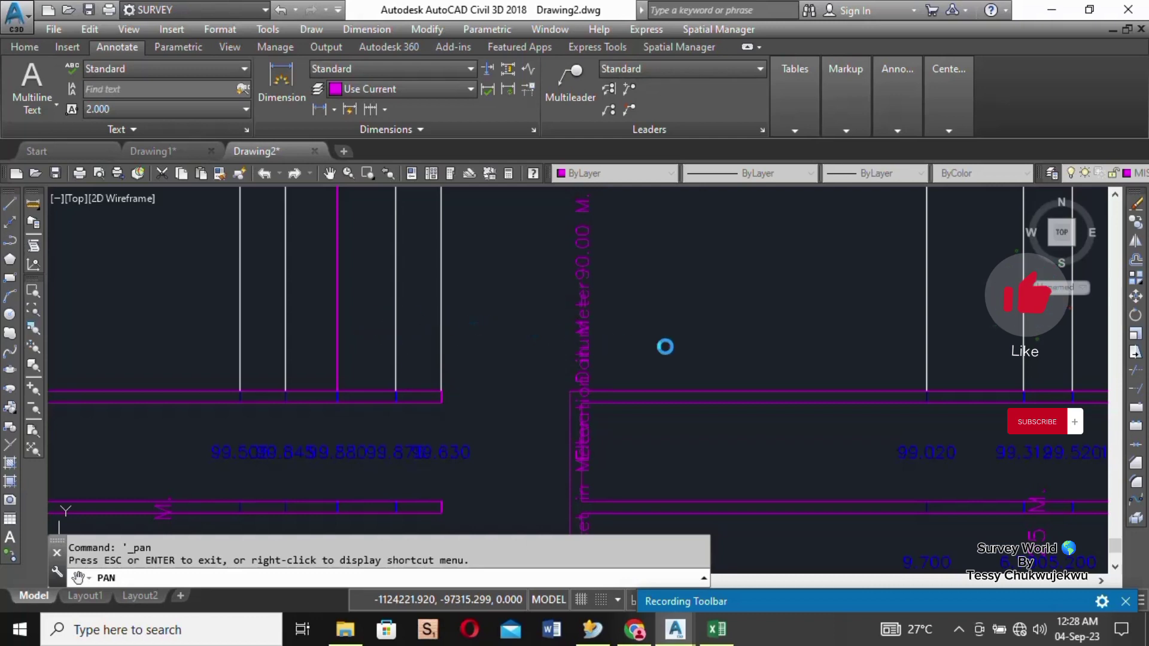
{"action": "left_click_drag", "start_coordinate": [751, 349], "coordinate": [322, 330]}
{"action": "mouse_move", "coordinate": [868, 320]}
{"action": "left_mouse_down"}
{"action": "mouse_move", "coordinate": [693, 307]}
{"action": "mouse_move", "coordinate": [671, 295]}
{"action": "left_mouse_up"}
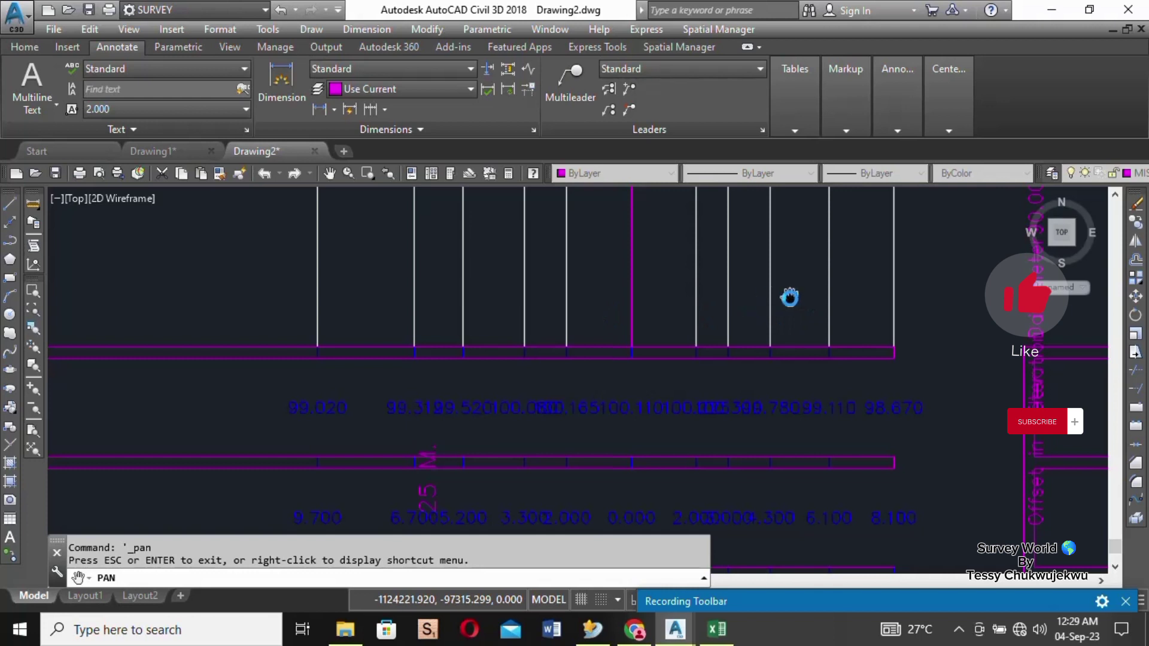
{"action": "left_click_drag", "start_coordinate": [882, 441], "coordinate": [846, 358]}
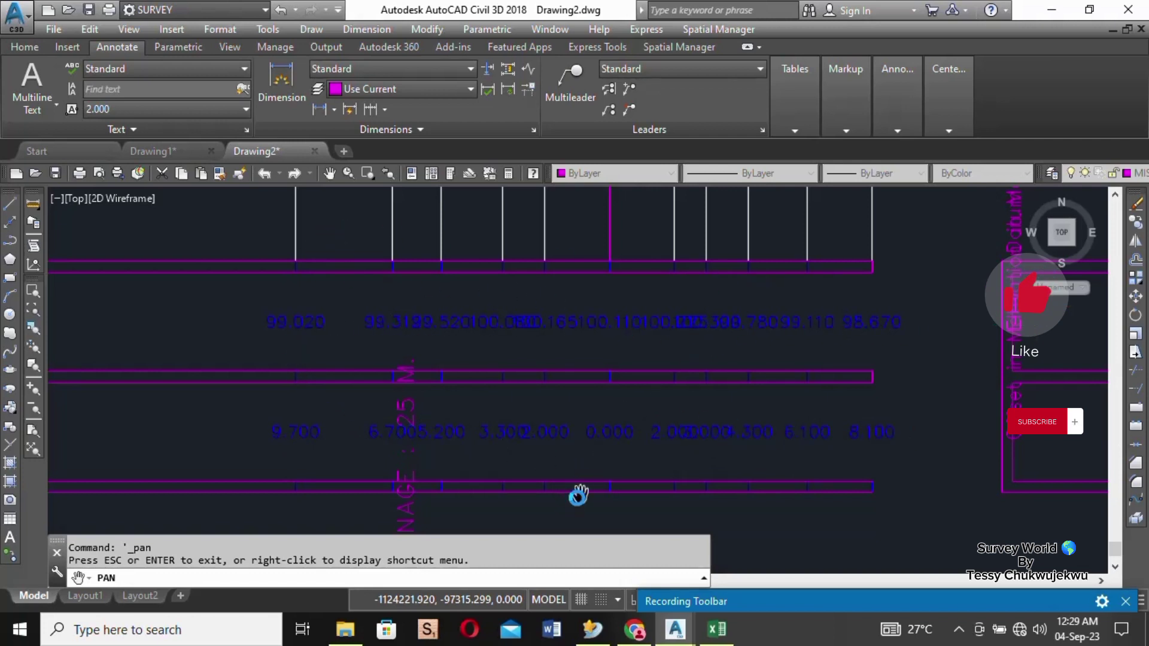
{"action": "mouse_move", "coordinate": [578, 496]}
{"action": "left_mouse_down"}
{"action": "mouse_move", "coordinate": [649, 372]}
{"action": "mouse_move", "coordinate": [636, 372]}
{"action": "left_mouse_up"}
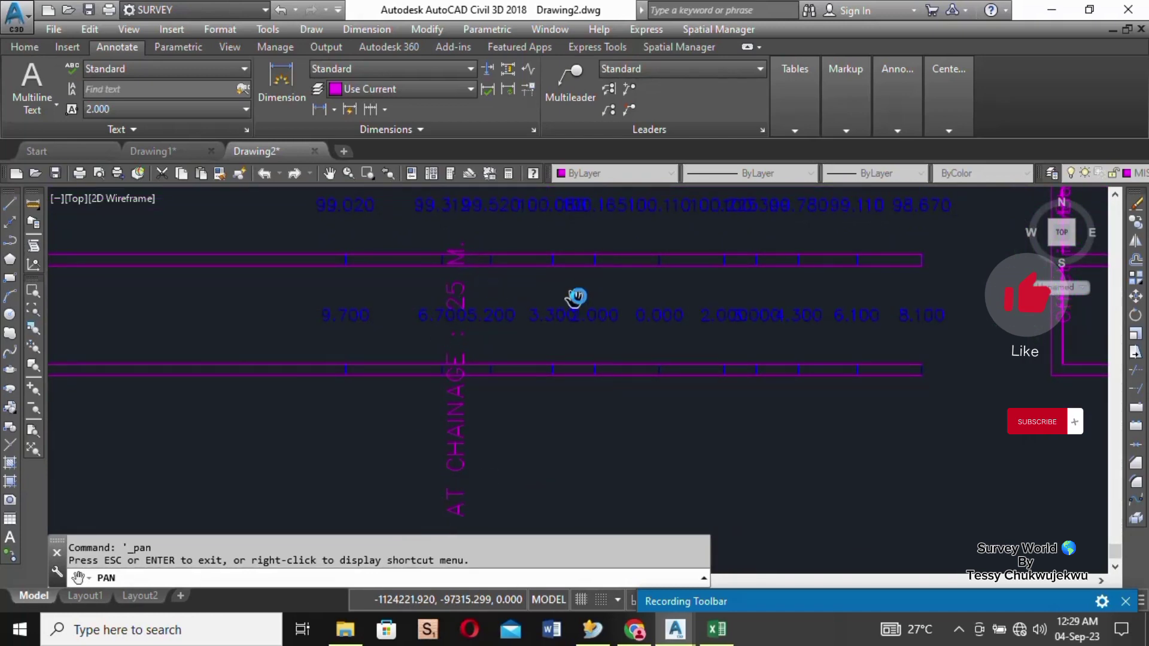
{"action": "left_click_drag", "start_coordinate": [575, 316], "coordinate": [565, 415]}
{"action": "scroll", "coordinate": [565, 415], "scroll_direction": "down", "scroll_amount": 3}
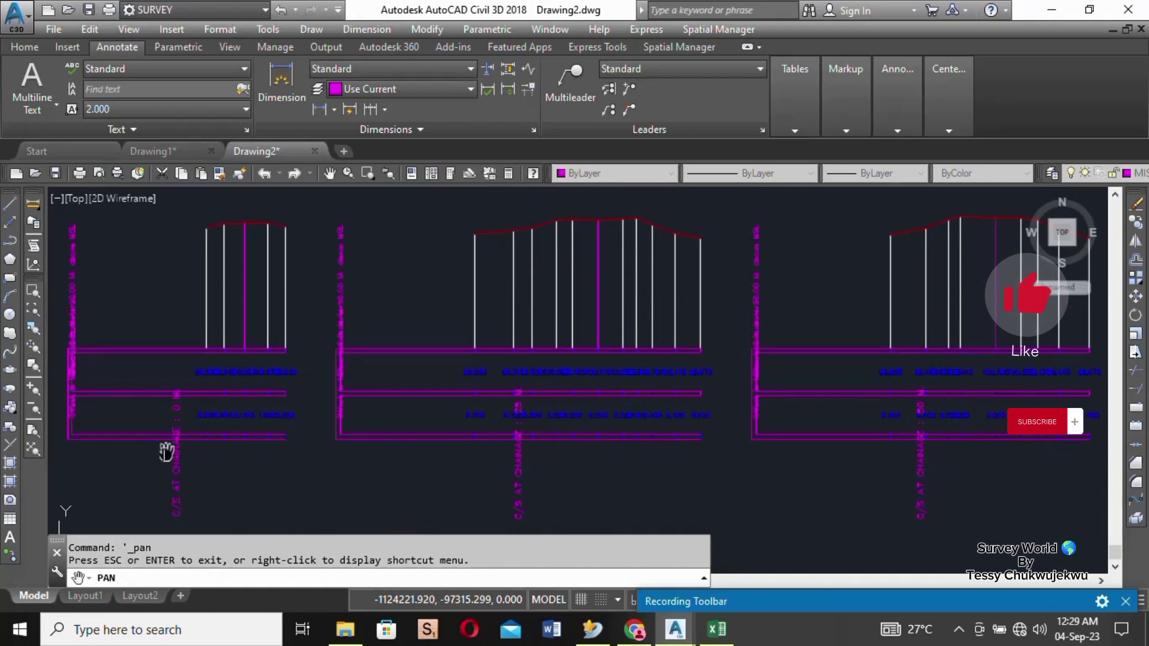
{"action": "scroll", "coordinate": [156, 432], "scroll_direction": "up", "scroll_amount": 4}
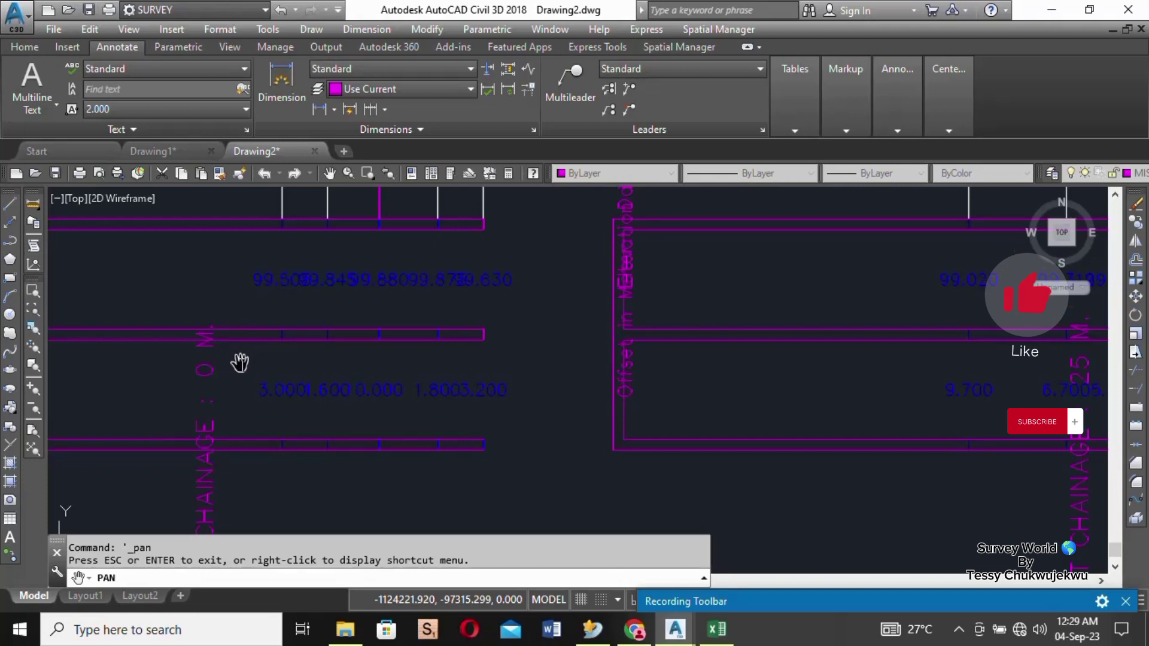
{"action": "scroll", "coordinate": [230, 353], "scroll_direction": "down", "scroll_amount": 5}
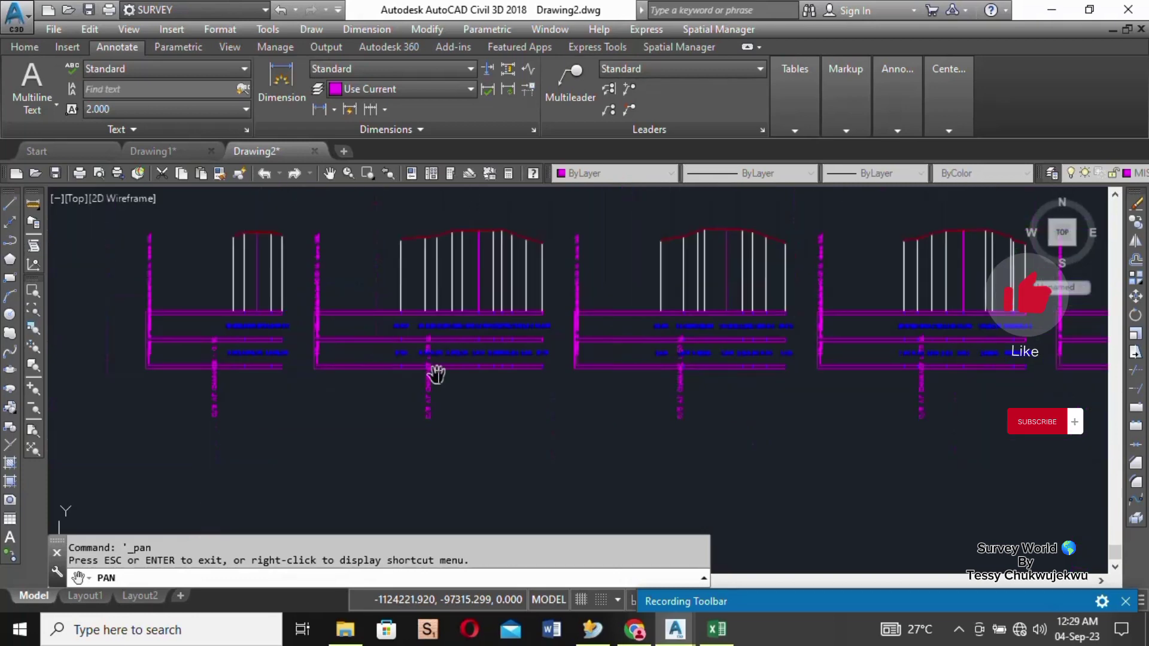
{"action": "scroll", "coordinate": [436, 375], "scroll_direction": "up", "scroll_amount": 7}
{"action": "left_click_drag", "start_coordinate": [386, 204], "coordinate": [374, 358]}
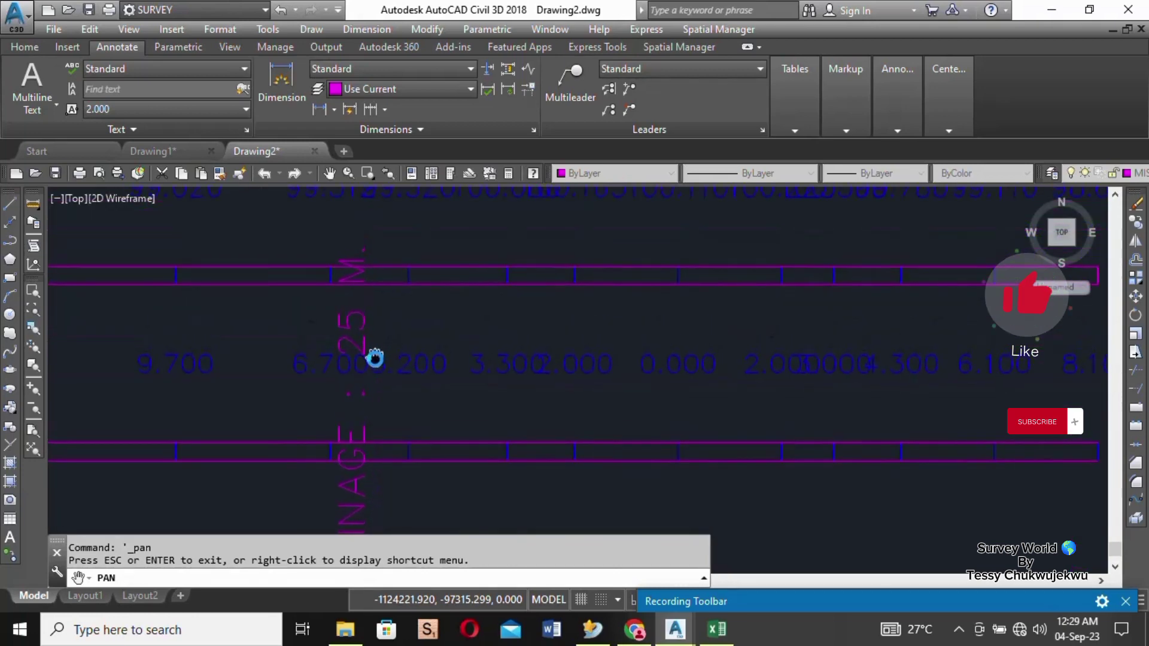
{"action": "scroll", "coordinate": [390, 302], "scroll_direction": "down", "scroll_amount": 5}
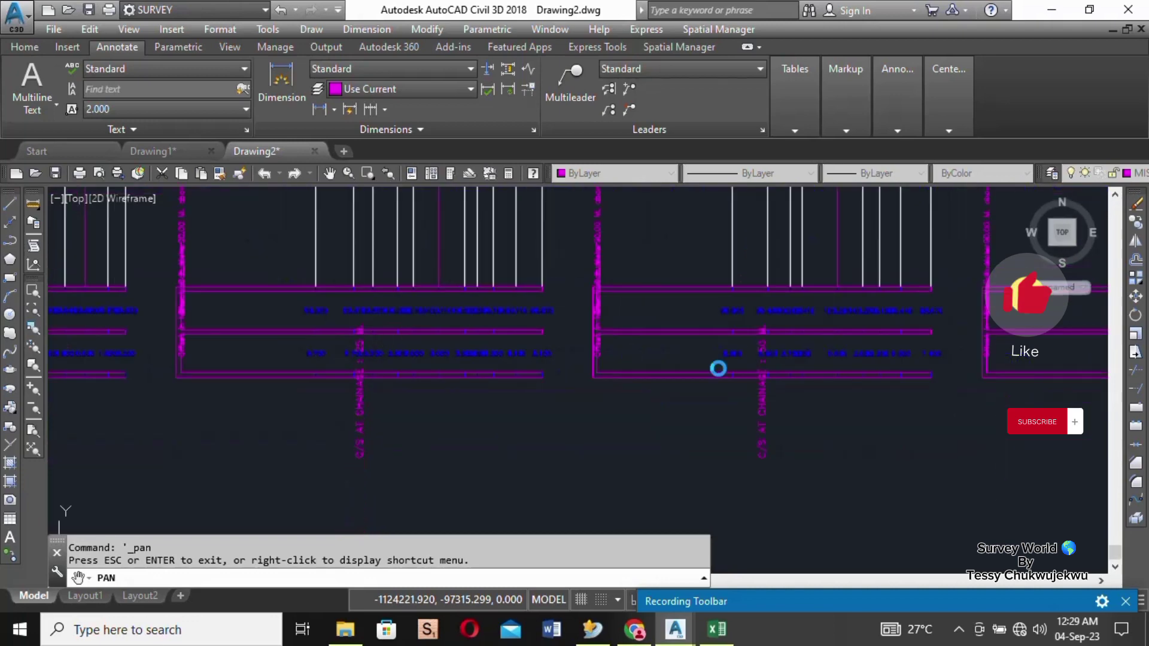
{"action": "mouse_move", "coordinate": [718, 367]}
{"action": "left_mouse_down"}
{"action": "mouse_move", "coordinate": [780, 375]}
{"action": "mouse_move", "coordinate": [649, 370]}
{"action": "left_mouse_up"}
{"action": "scroll", "coordinate": [565, 362], "scroll_direction": "up", "scroll_amount": 5}
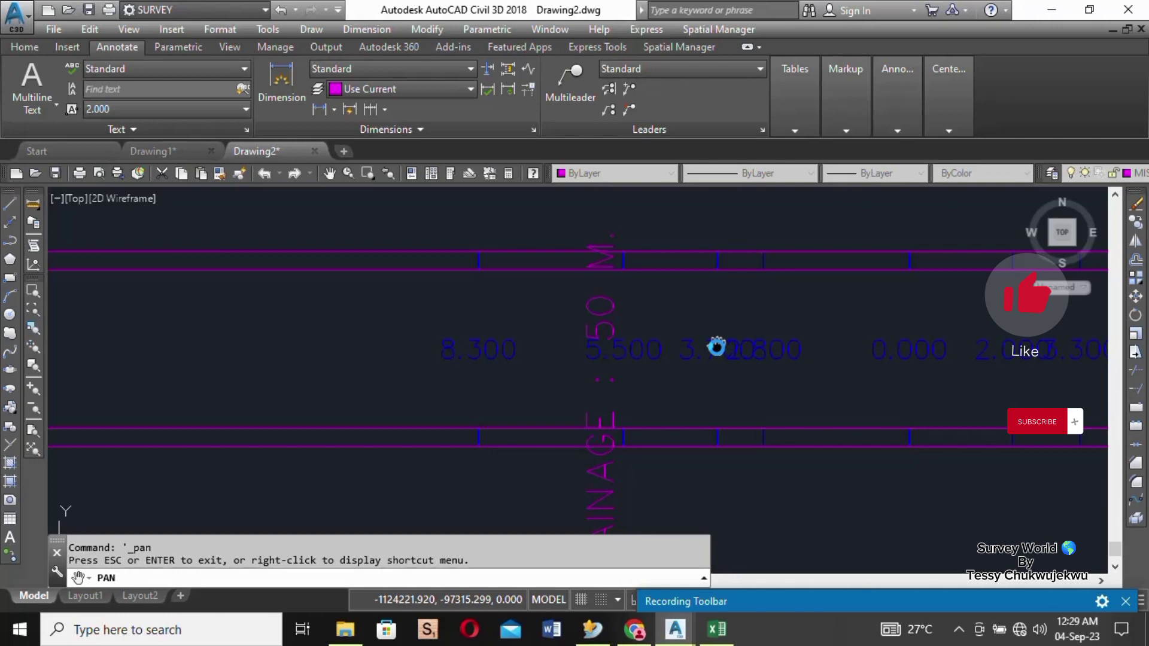
{"action": "scroll", "coordinate": [608, 351], "scroll_direction": "down", "scroll_amount": 4}
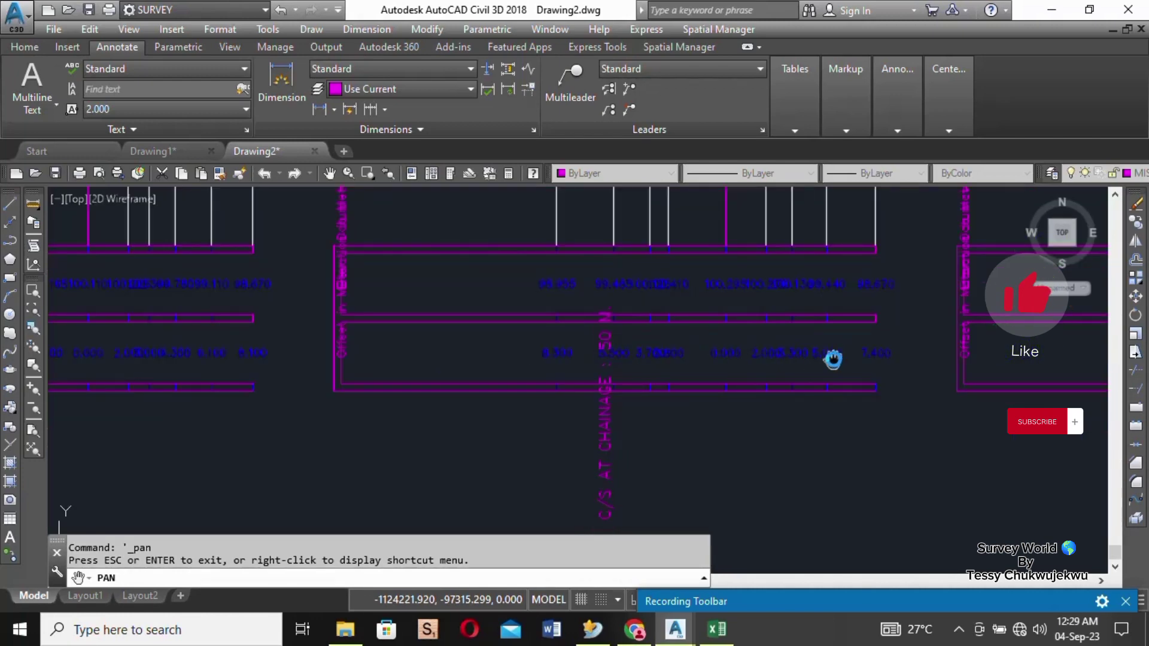
{"action": "left_click_drag", "start_coordinate": [833, 359], "coordinate": [762, 397]}
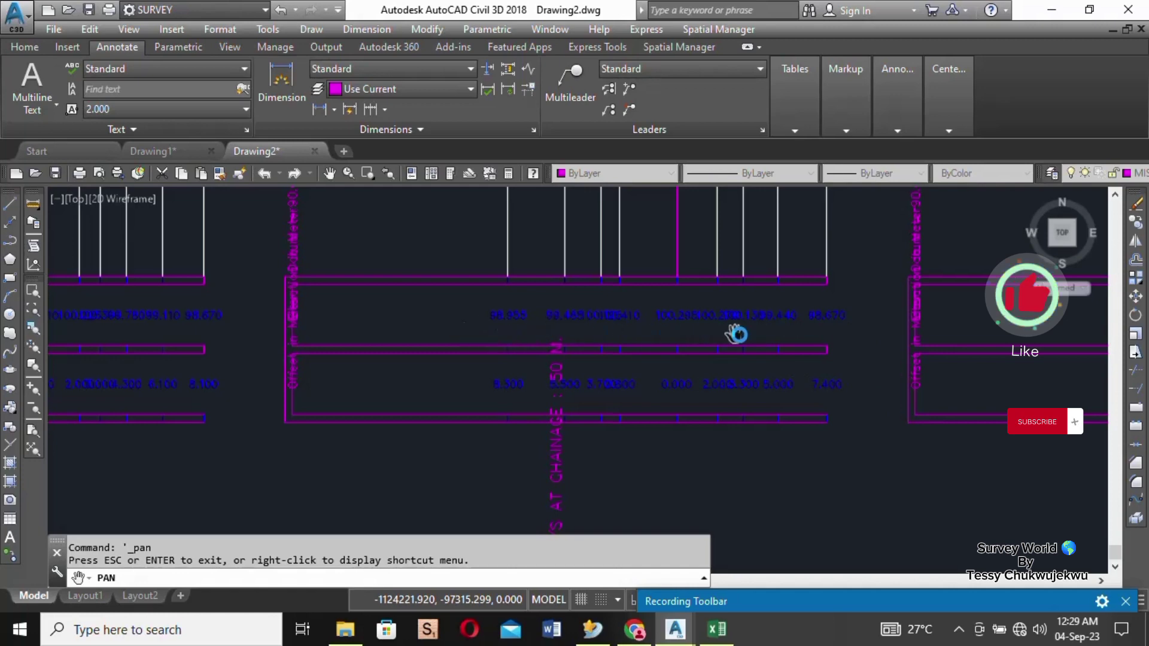
{"action": "left_click_drag", "start_coordinate": [761, 323], "coordinate": [465, 375]}
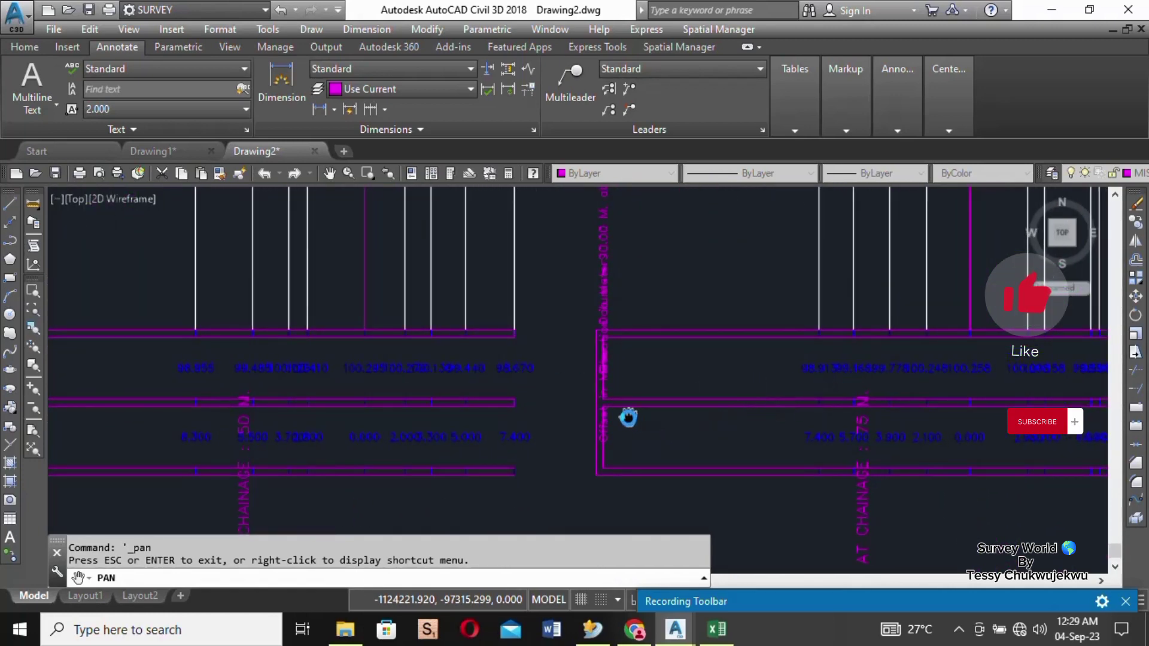
{"action": "scroll", "coordinate": [620, 414], "scroll_direction": "down", "scroll_amount": 3}
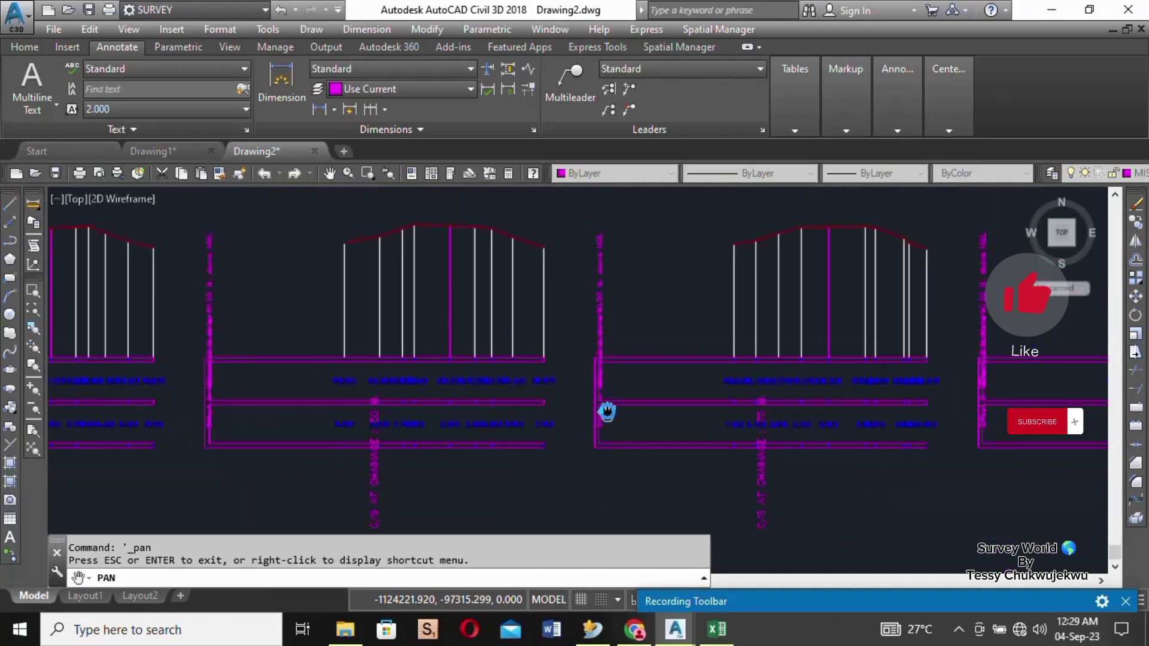
{"action": "scroll", "coordinate": [608, 411], "scroll_direction": "down", "scroll_amount": 2}
{"action": "scroll", "coordinate": [606, 411], "scroll_direction": "up", "scroll_amount": 6}
End Pan and move the Offset in Meter label into its data row
{"action": "right_click", "coordinate": [703, 293]}
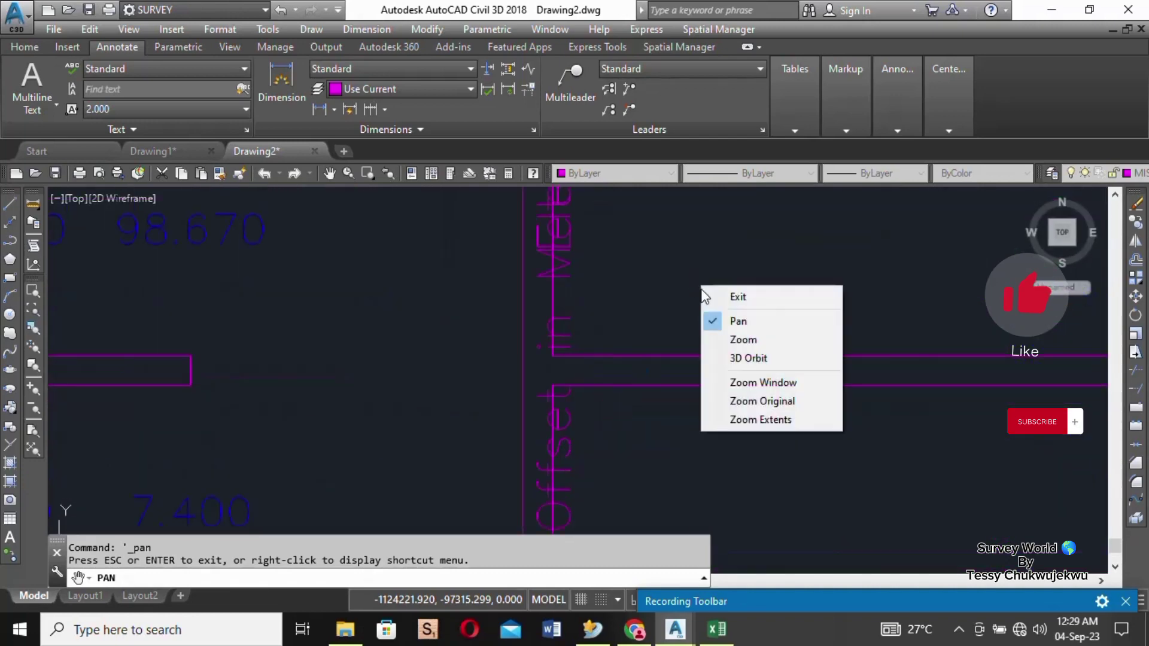
{"action": "left_click", "coordinate": [738, 297]}
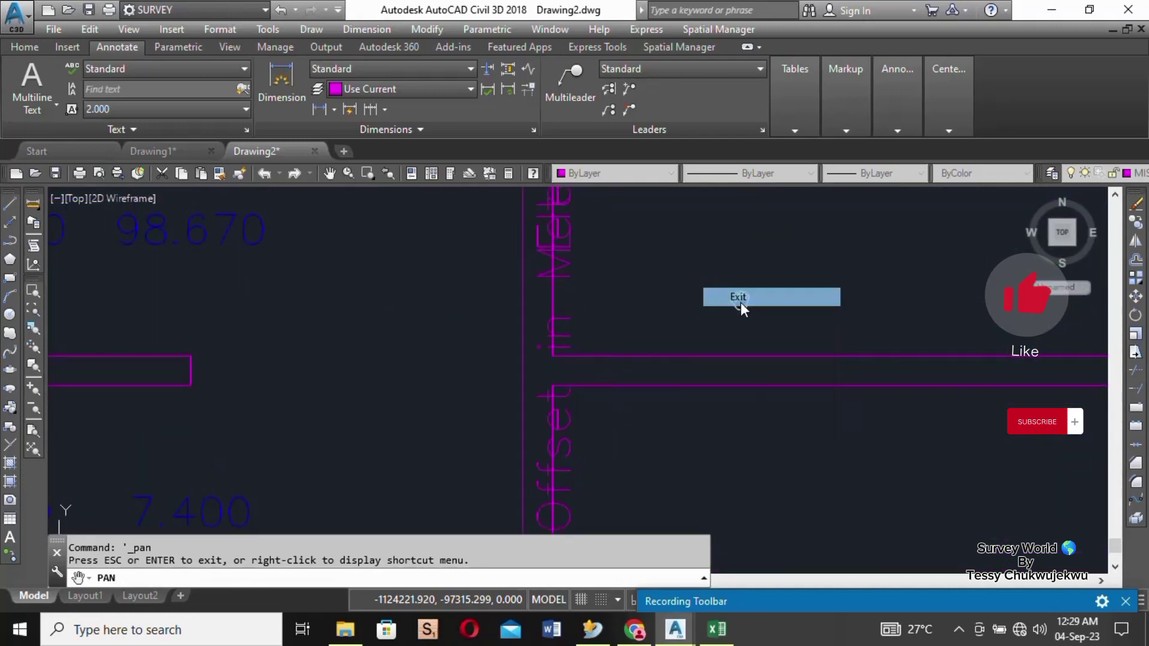
{"action": "left_click", "coordinate": [562, 426]}
{"action": "scroll", "coordinate": [566, 432], "scroll_direction": "down", "scroll_amount": 2}
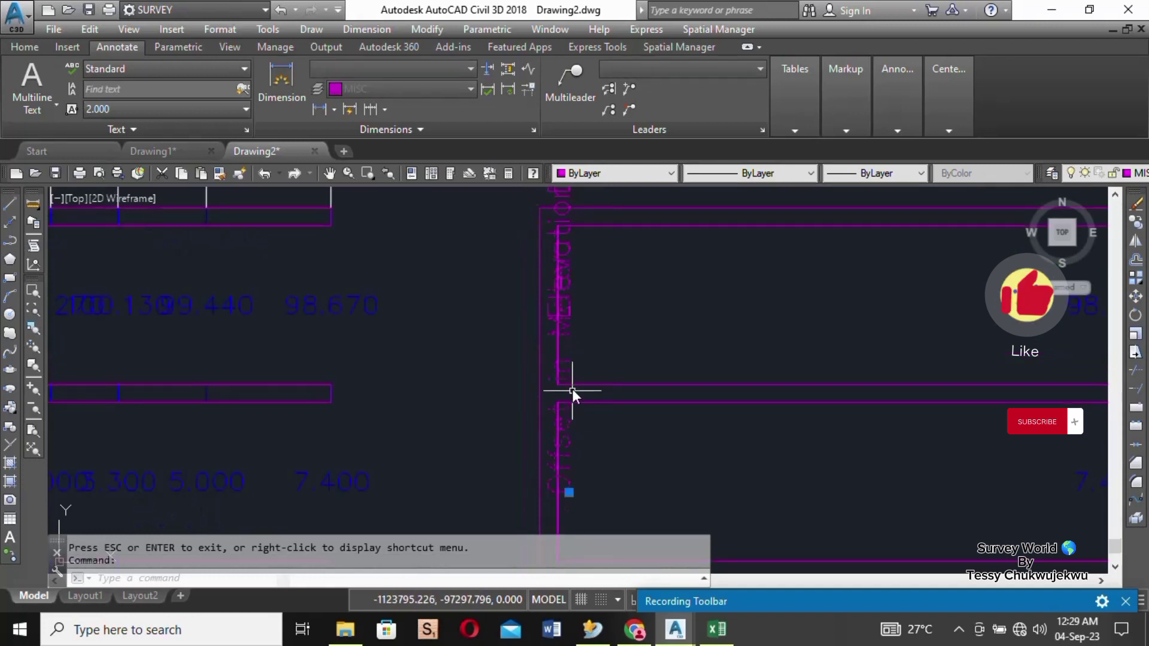
{"action": "scroll", "coordinate": [573, 392], "scroll_direction": "down", "scroll_amount": 1}
{"action": "right_click", "coordinate": [567, 428]}
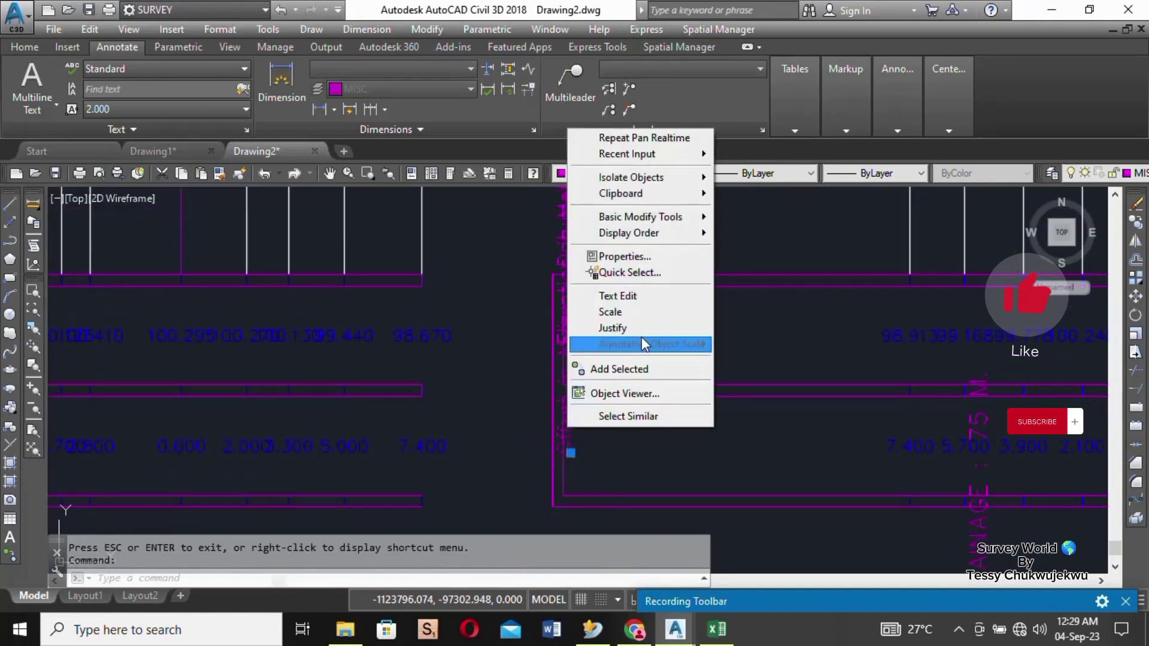
{"action": "mouse_move", "coordinate": [712, 218]}
{"action": "left_click", "coordinate": [749, 218]}
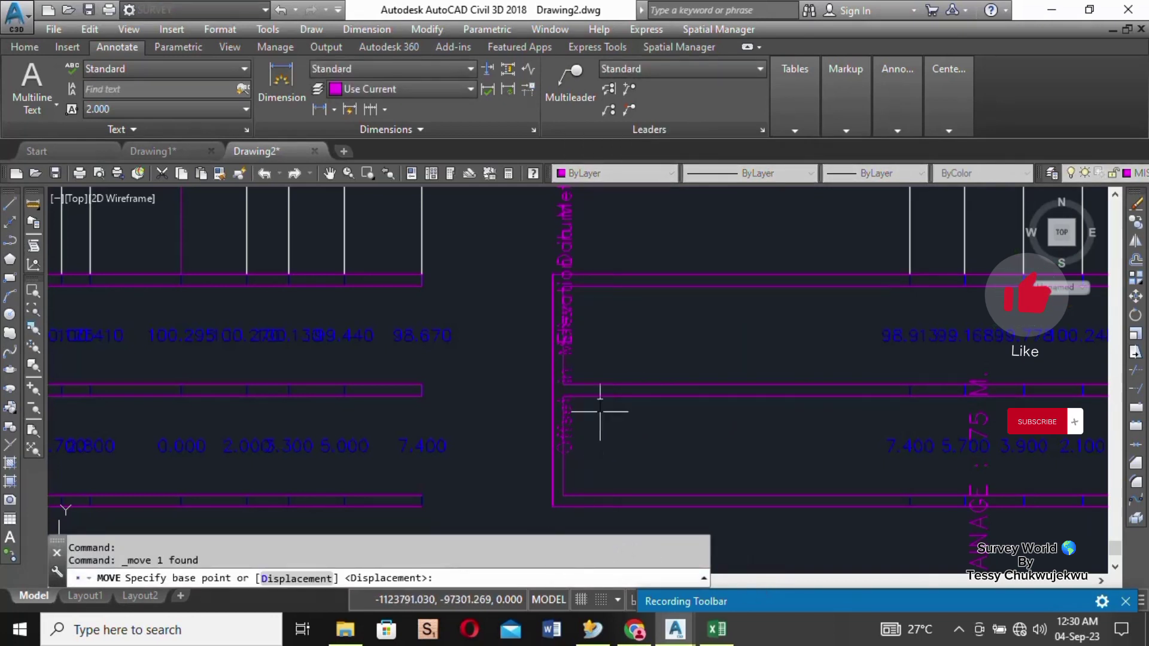
{"action": "left_click", "coordinate": [573, 412]}
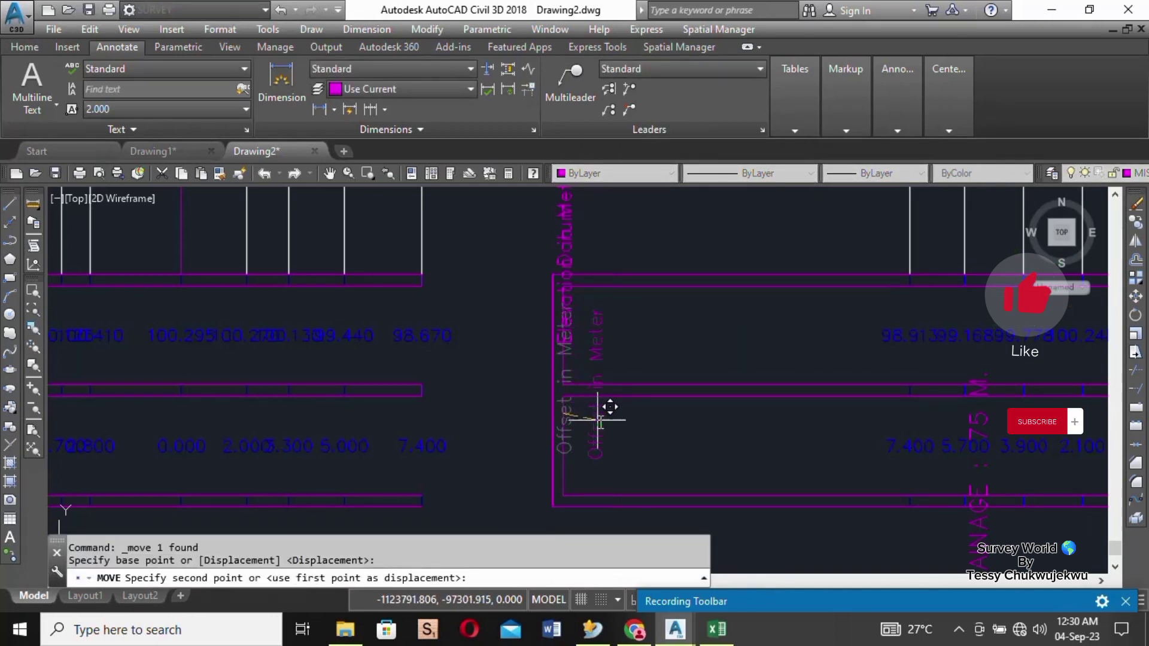
{"action": "left_click", "coordinate": [603, 449]}
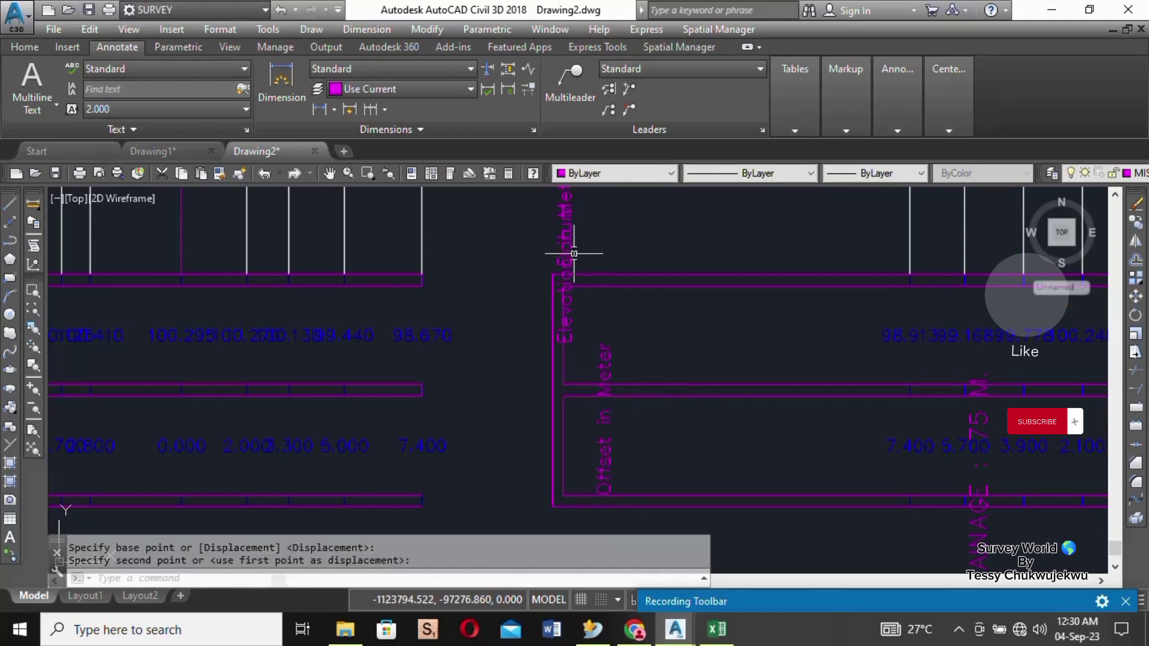
Repeat Move to place the Elevation in Meter label in its row
{"action": "left_click", "coordinate": [572, 312]}
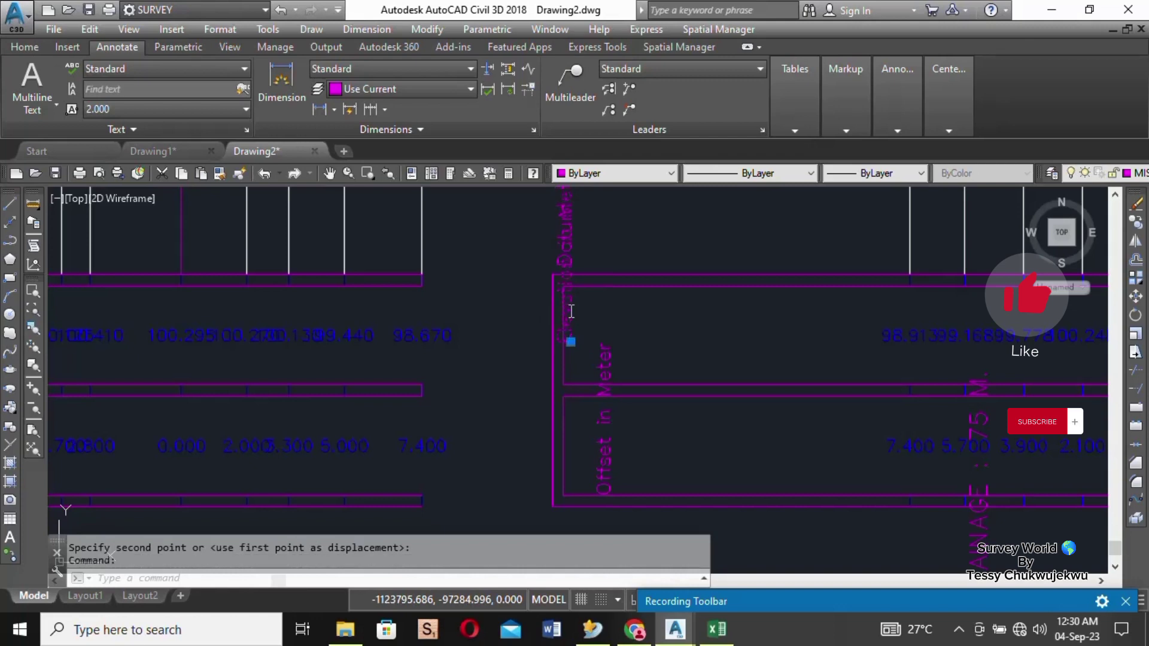
{"action": "right_click", "coordinate": [572, 311]}
{"action": "left_click", "coordinate": [590, 318]}
{"action": "left_click", "coordinate": [603, 304]}
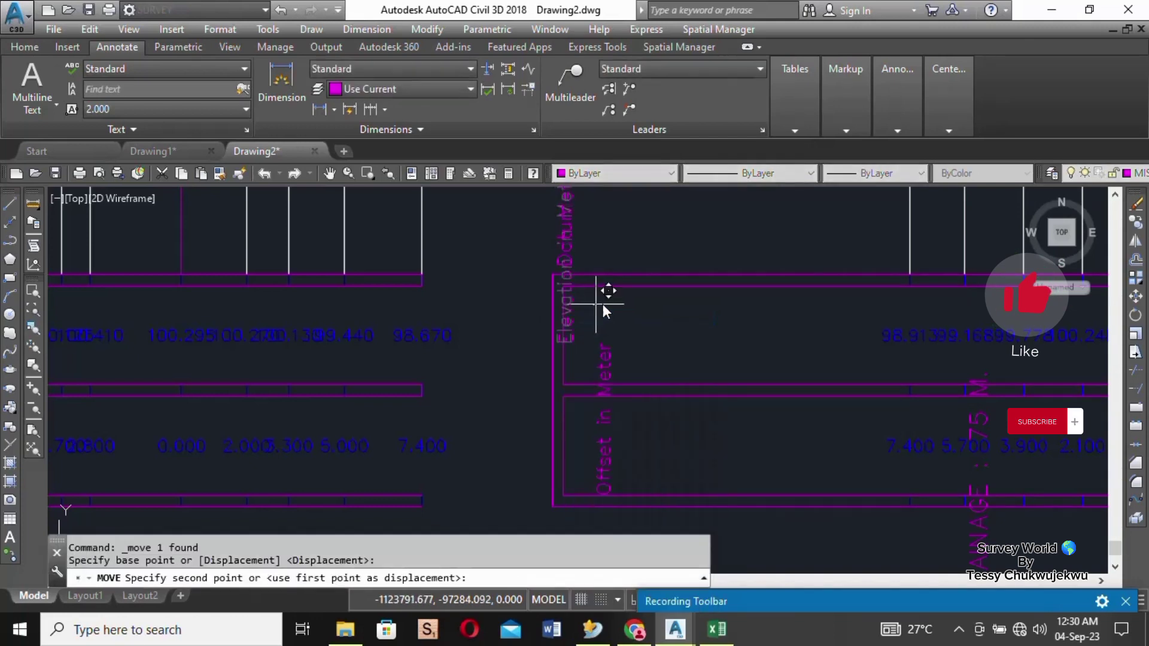
{"action": "left_click", "coordinate": [634, 300]}
{"action": "scroll", "coordinate": [597, 369], "scroll_direction": "down", "scroll_amount": 4}
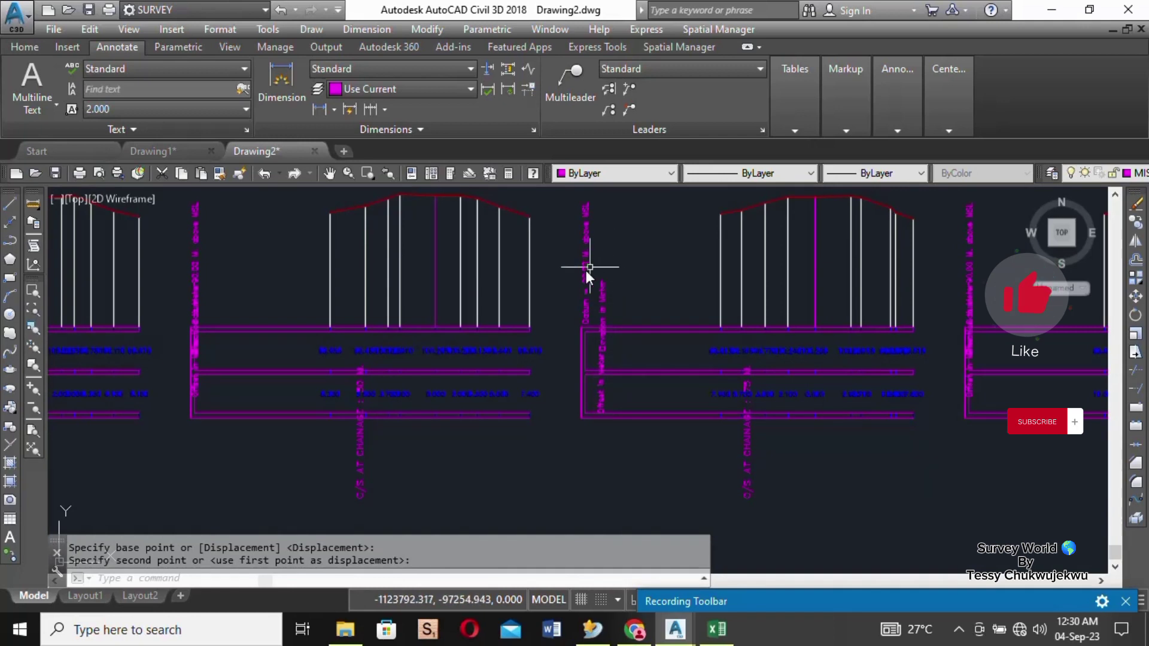
{"action": "scroll", "coordinate": [575, 284], "scroll_direction": "up", "scroll_amount": 2}
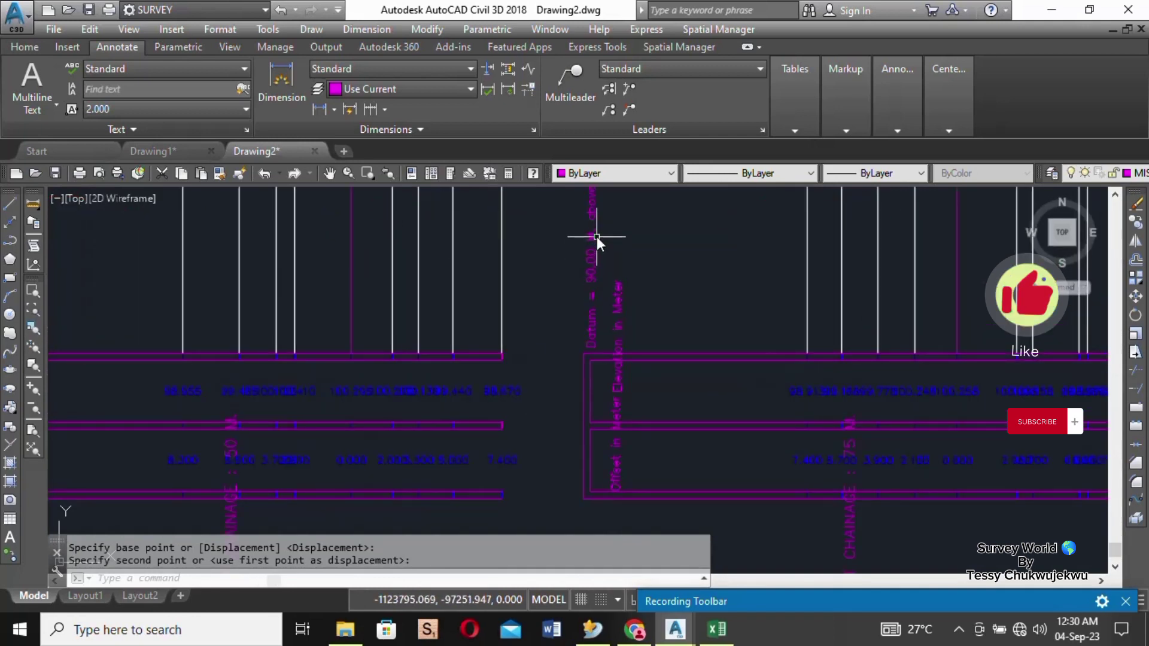
{"action": "scroll", "coordinate": [598, 218], "scroll_direction": "up", "scroll_amount": 2}
{"action": "scroll", "coordinate": [639, 317], "scroll_direction": "down", "scroll_amount": 2}
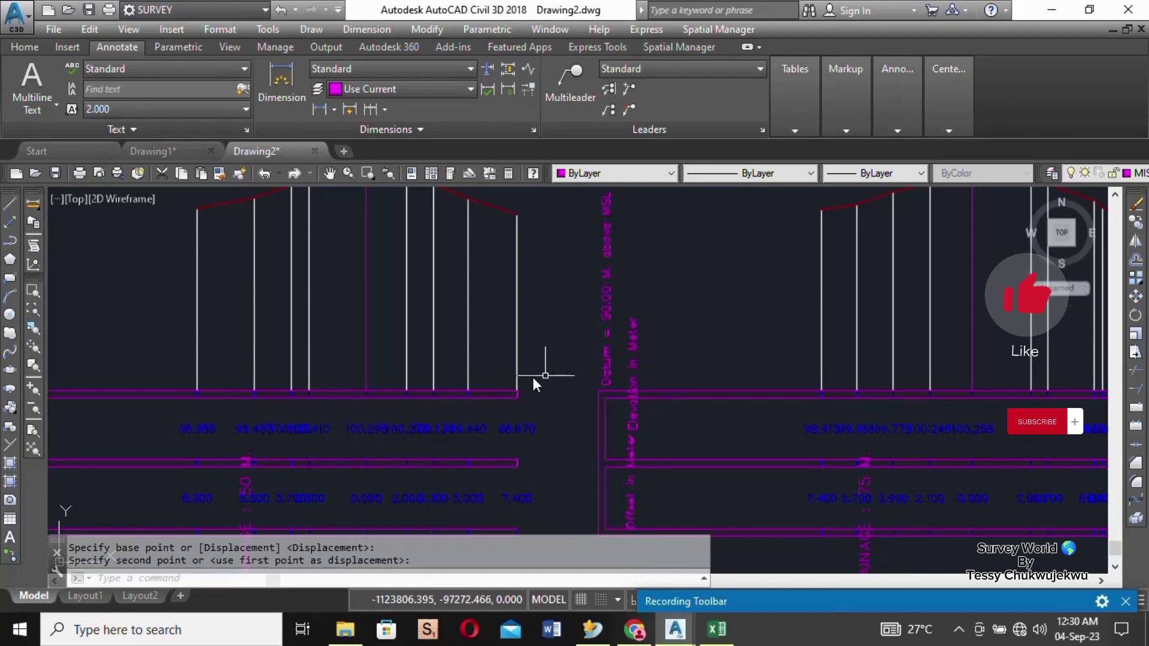
{"action": "scroll", "coordinate": [533, 377], "scroll_direction": "down", "scroll_amount": 4}
{"action": "scroll", "coordinate": [764, 382], "scroll_direction": "up", "scroll_amount": 4}
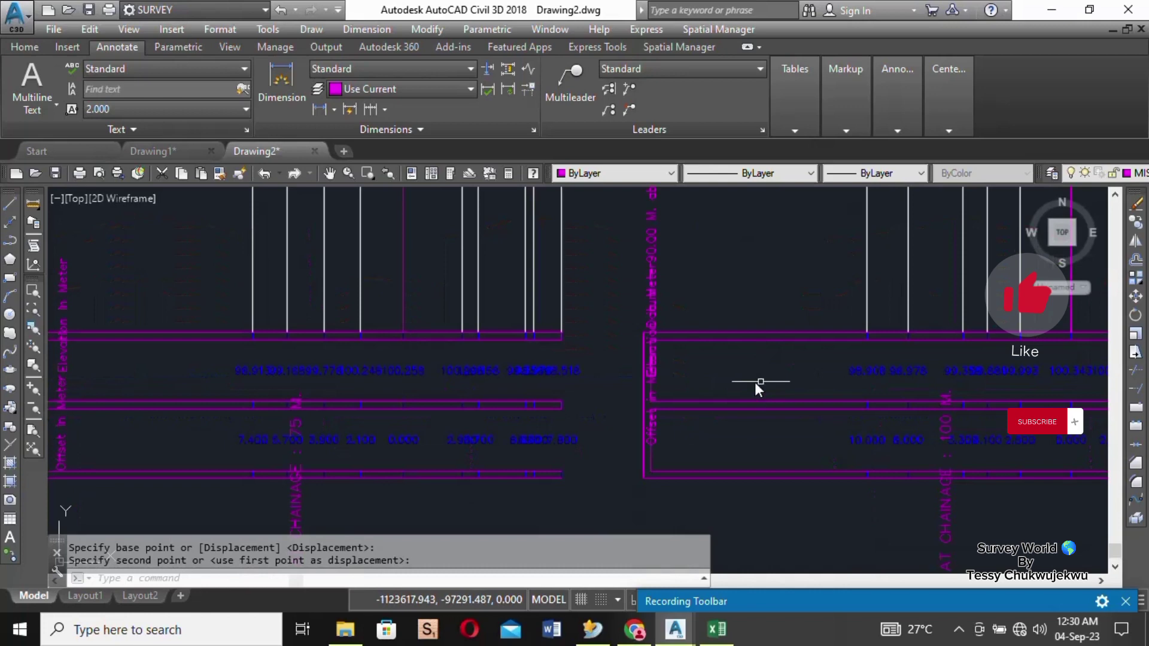
{"action": "scroll", "coordinate": [756, 382], "scroll_direction": "down", "scroll_amount": 3}
{"action": "scroll", "coordinate": [239, 355], "scroll_direction": "up", "scroll_amount": 5}
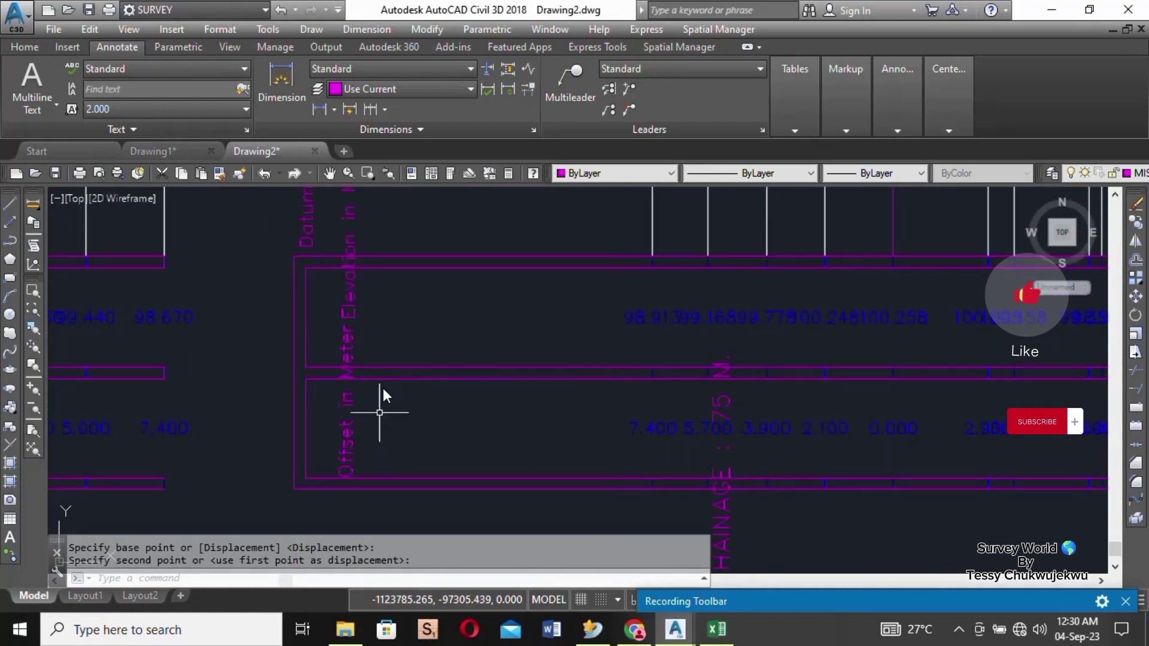
{"action": "key", "text": "Escape"}
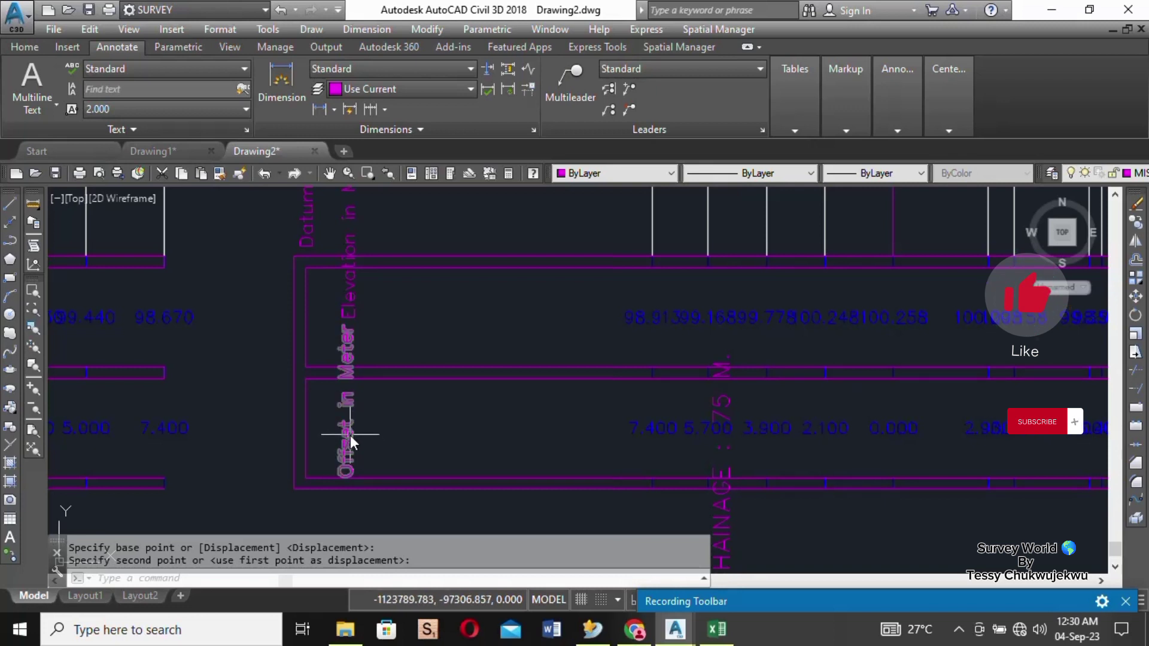
{"action": "mouse_move", "coordinate": [351, 436]}
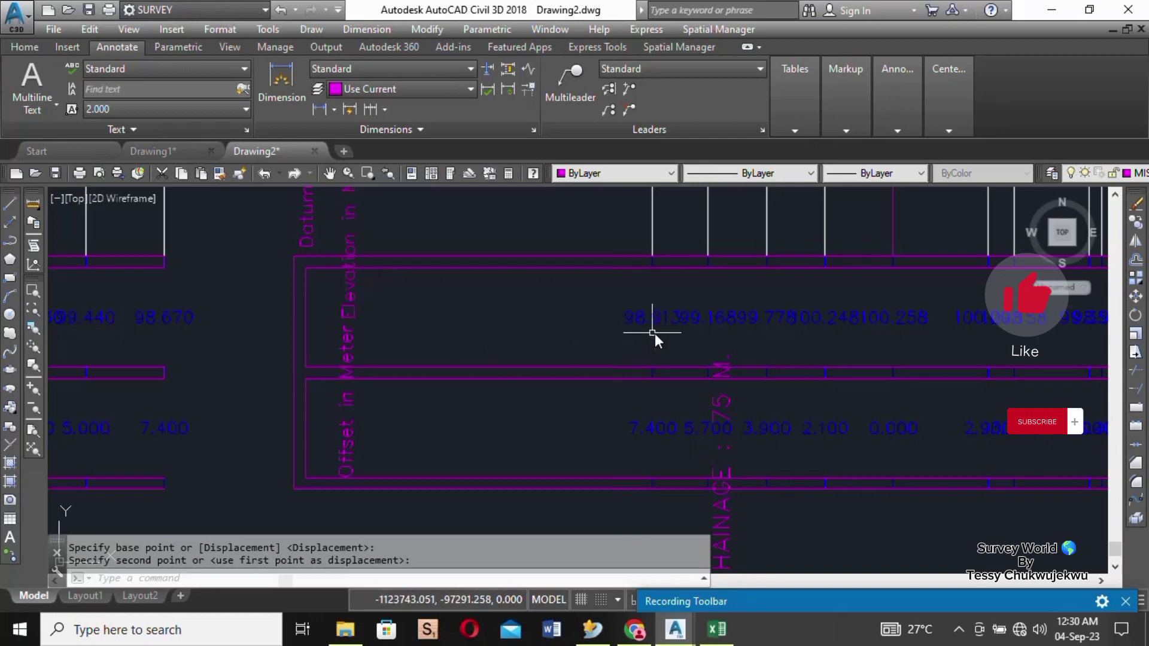
{"action": "scroll", "coordinate": [348, 382], "scroll_direction": "down", "scroll_amount": 2}
{"action": "scroll", "coordinate": [348, 383], "scroll_direction": "down", "scroll_amount": 2}
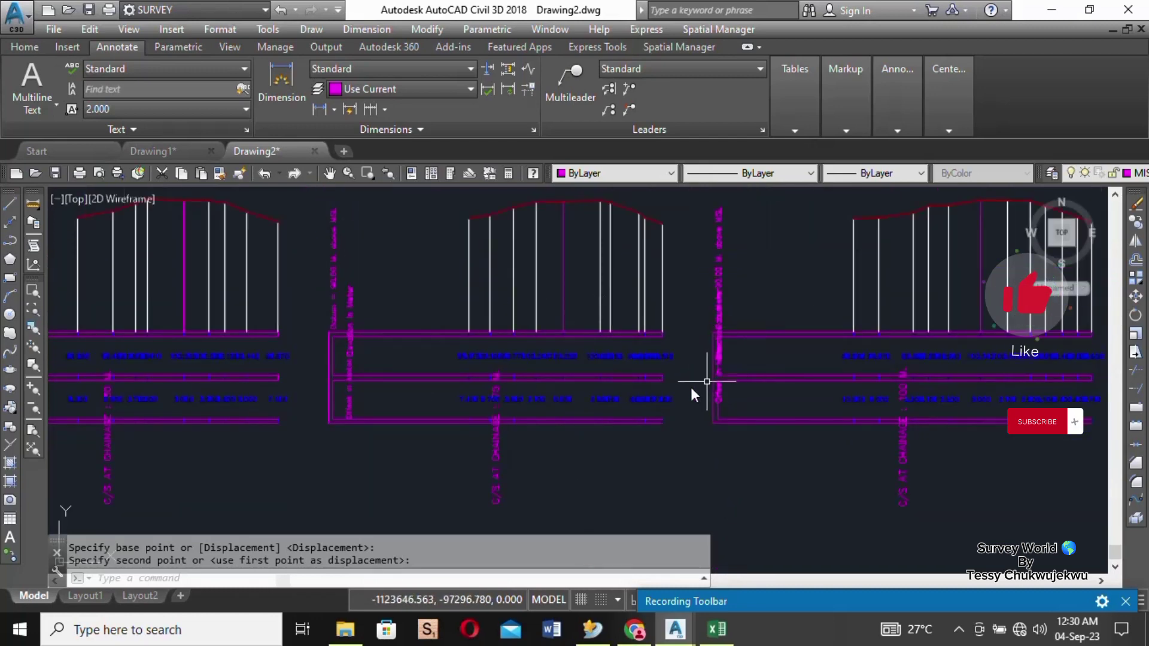
{"action": "scroll", "coordinate": [676, 378], "scroll_direction": "up", "scroll_amount": 4}
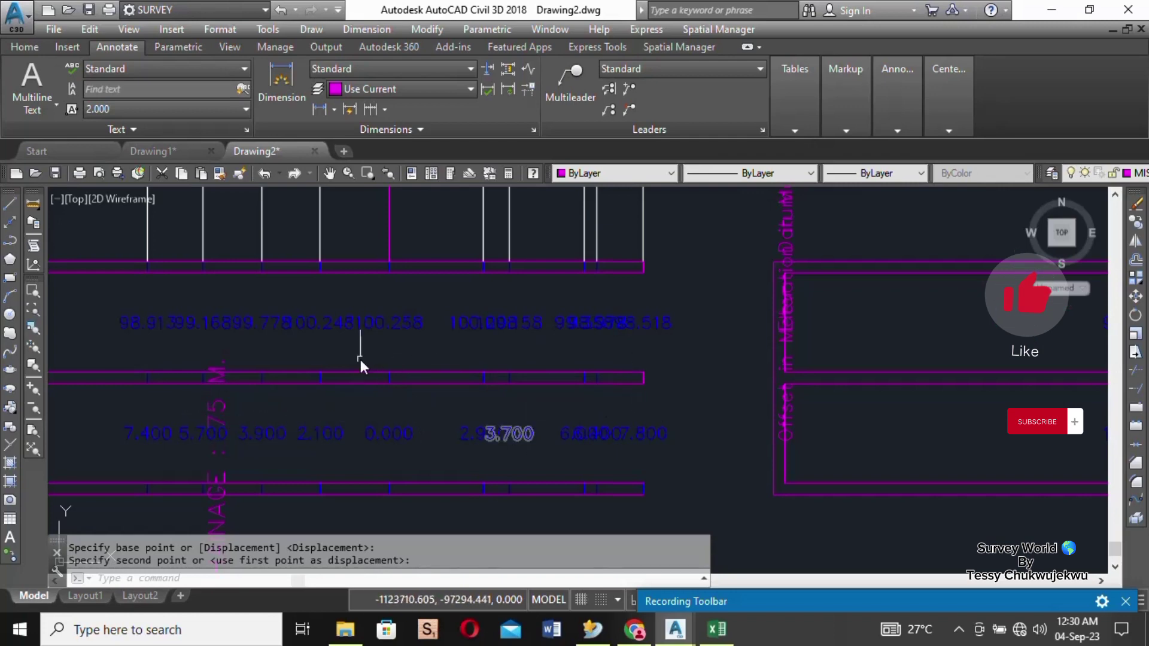
{"action": "scroll", "coordinate": [282, 422], "scroll_direction": "down", "scroll_amount": 4}
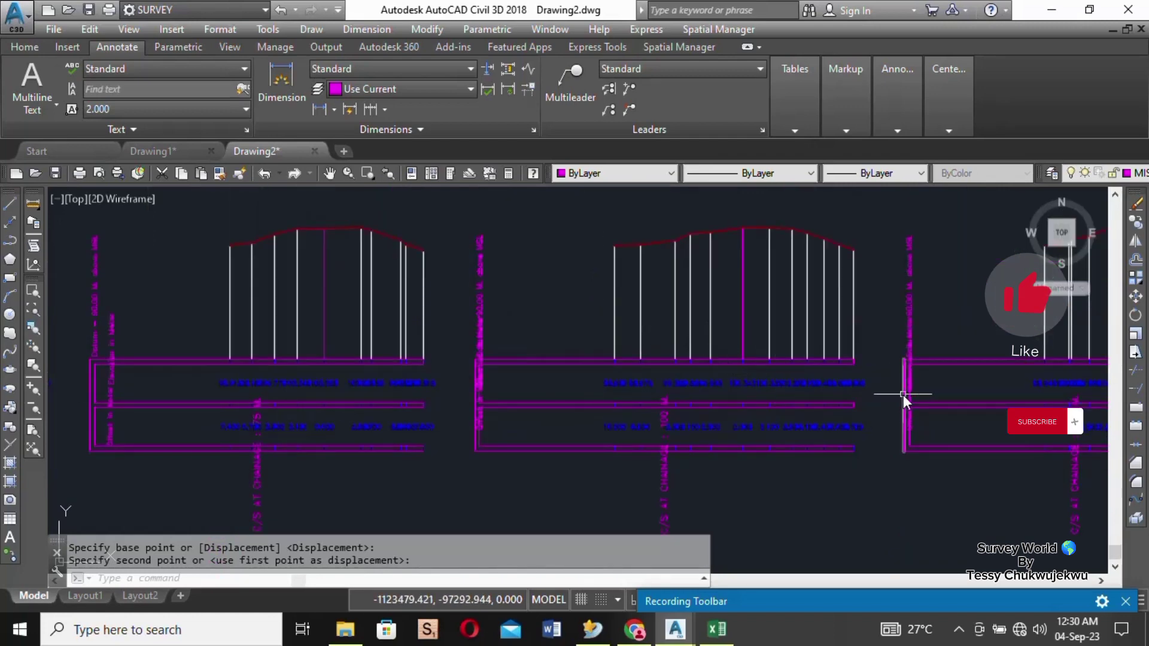
{"action": "scroll", "coordinate": [903, 395], "scroll_direction": "up", "scroll_amount": 2}
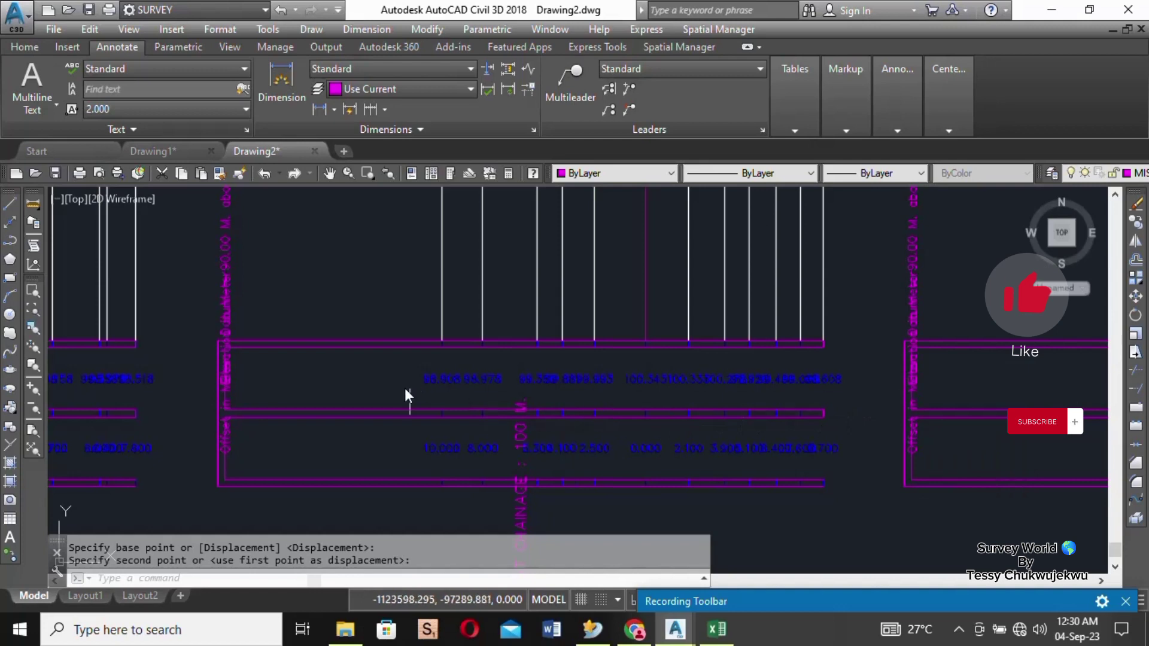
{"action": "scroll", "coordinate": [357, 333], "scroll_direction": "down", "scroll_amount": 5}
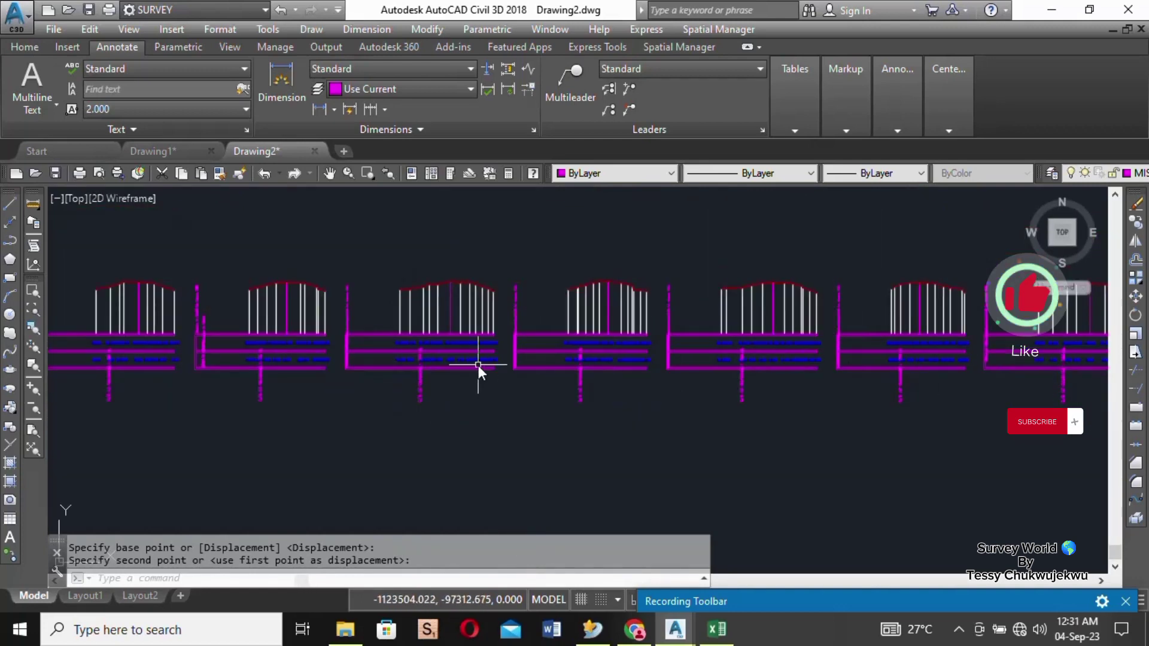
{"action": "scroll", "coordinate": [607, 300], "scroll_direction": "up", "scroll_amount": 4}
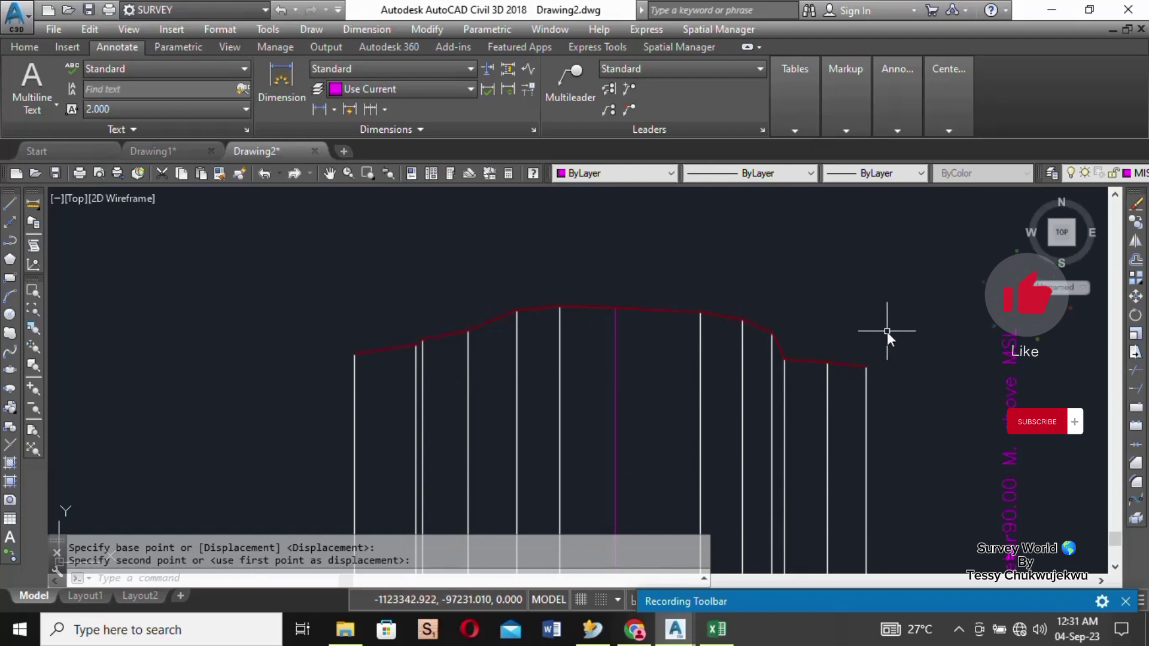
{"action": "scroll", "coordinate": [253, 314], "scroll_direction": "down", "scroll_amount": 3}
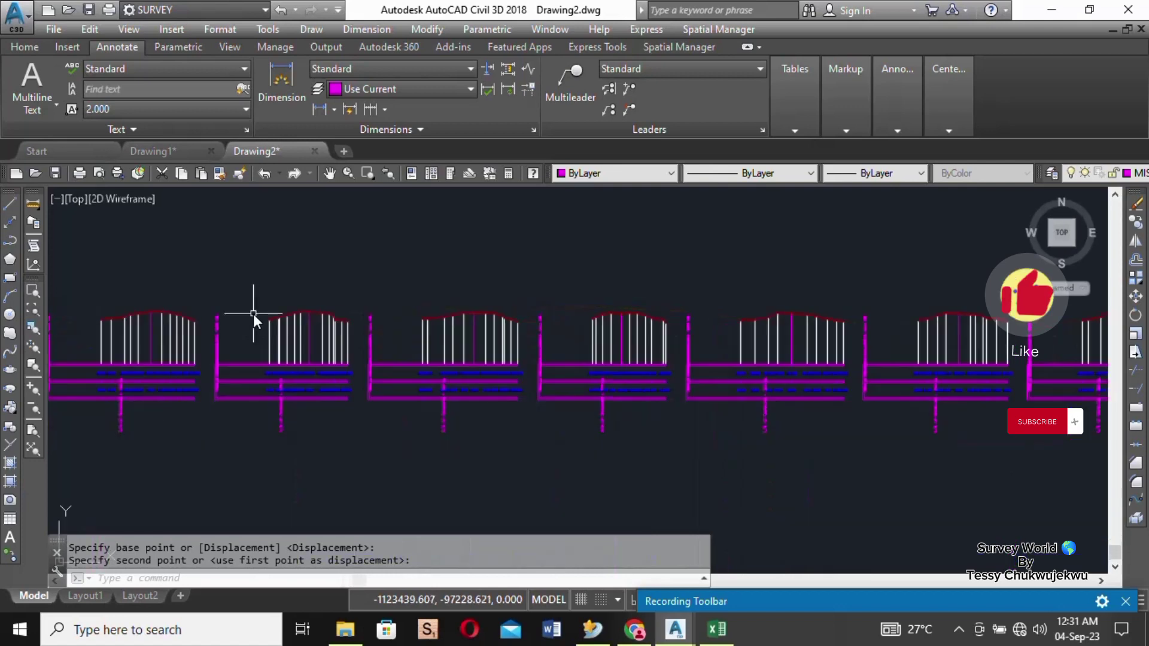
{"action": "scroll", "coordinate": [603, 343], "scroll_direction": "down", "scroll_amount": 2}
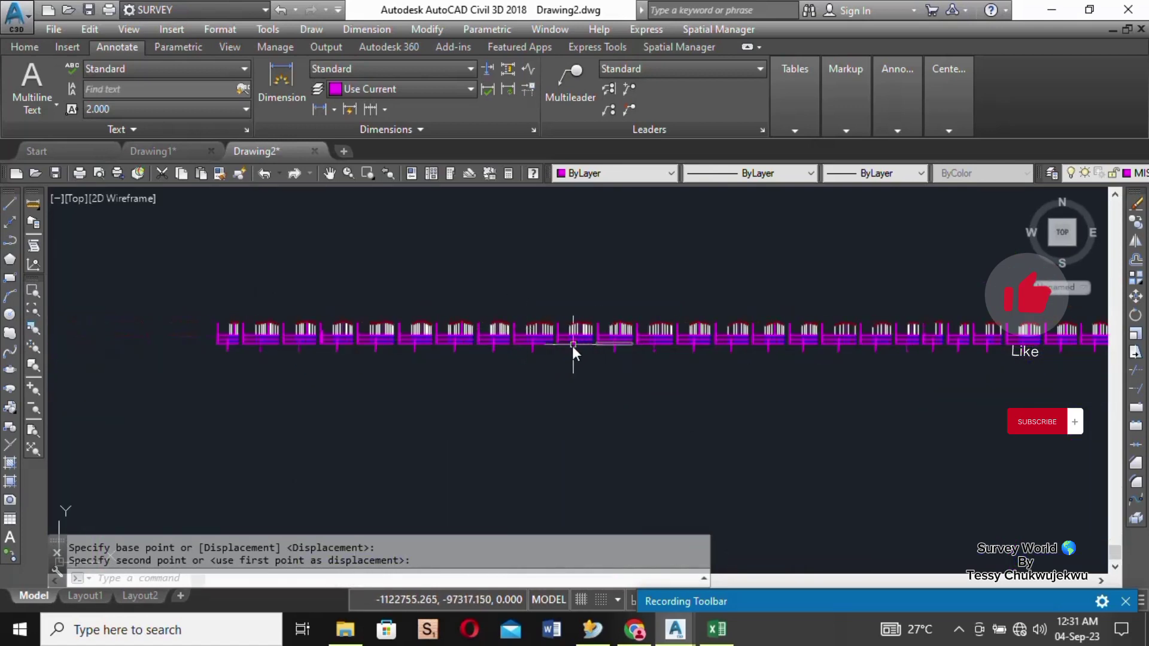
{"action": "scroll", "coordinate": [592, 339], "scroll_direction": "up", "scroll_amount": 10}
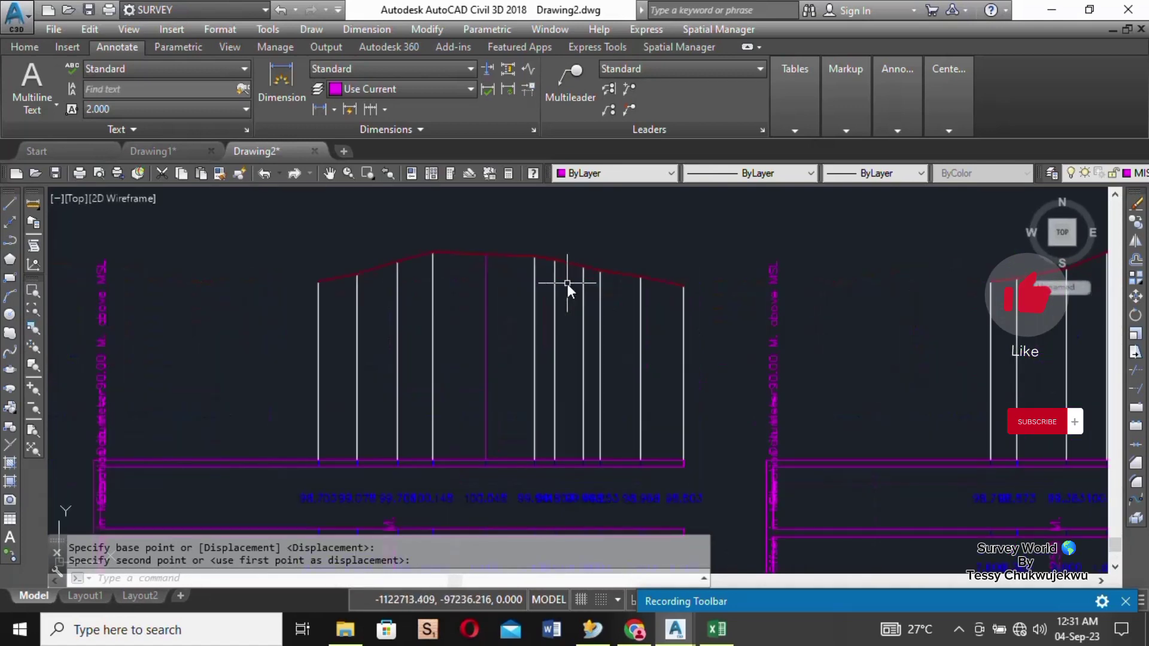